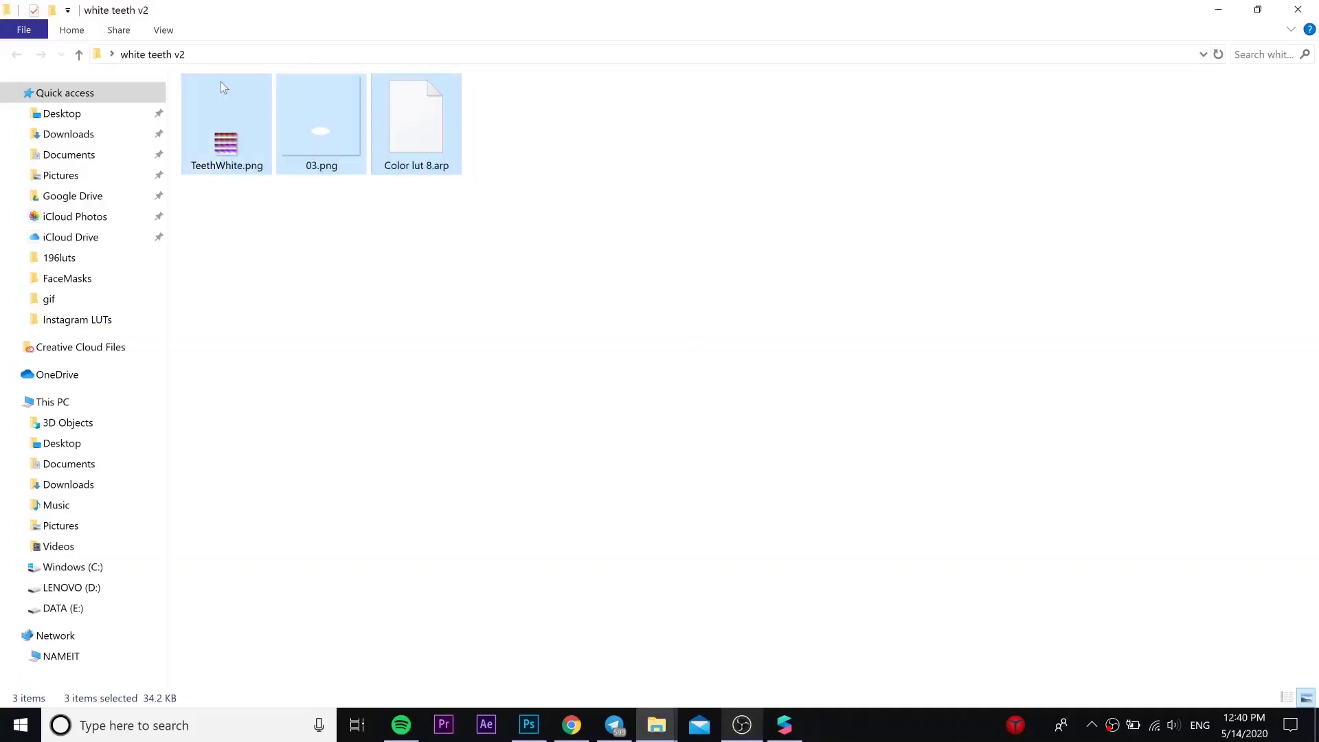
Step: Deselect the three files in the 'white teeth v2' File Explorer folder
click(552, 385)
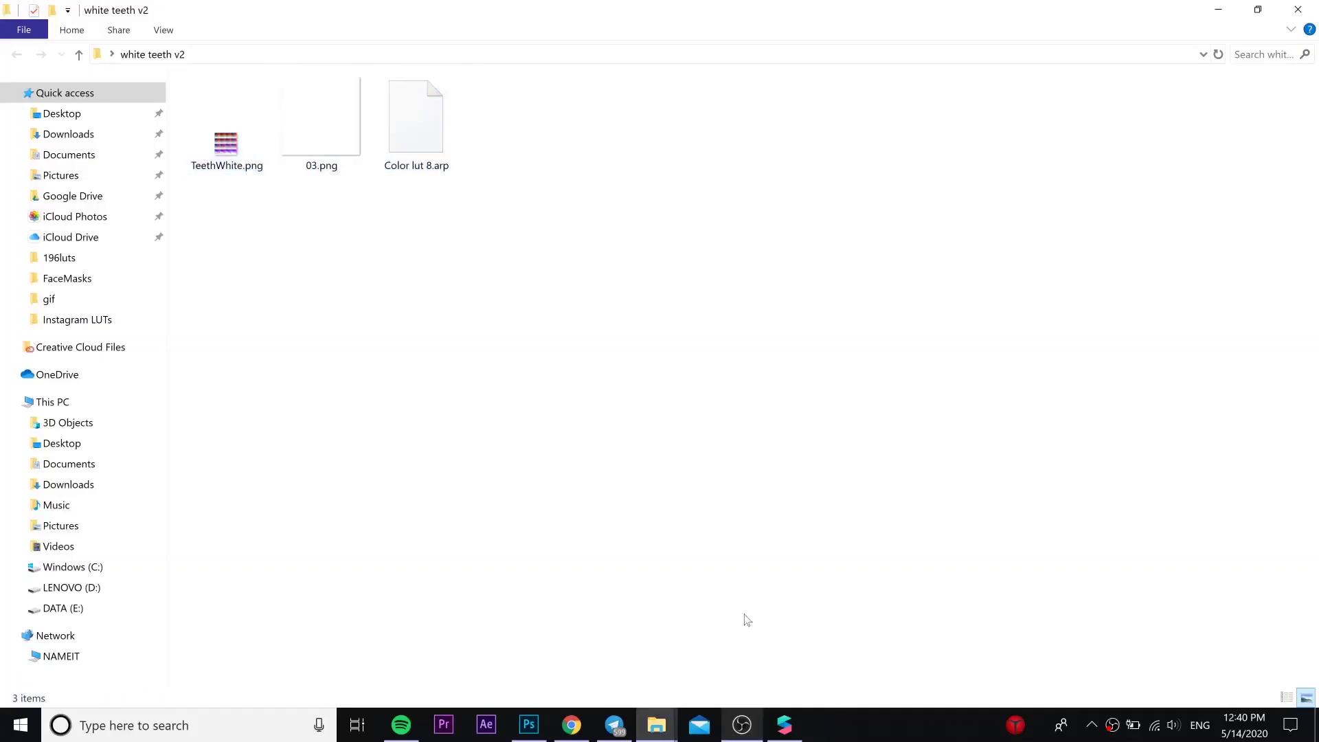
Step: Start a blank Spark AR Studio project and show the Patch Editor
click(783, 726)
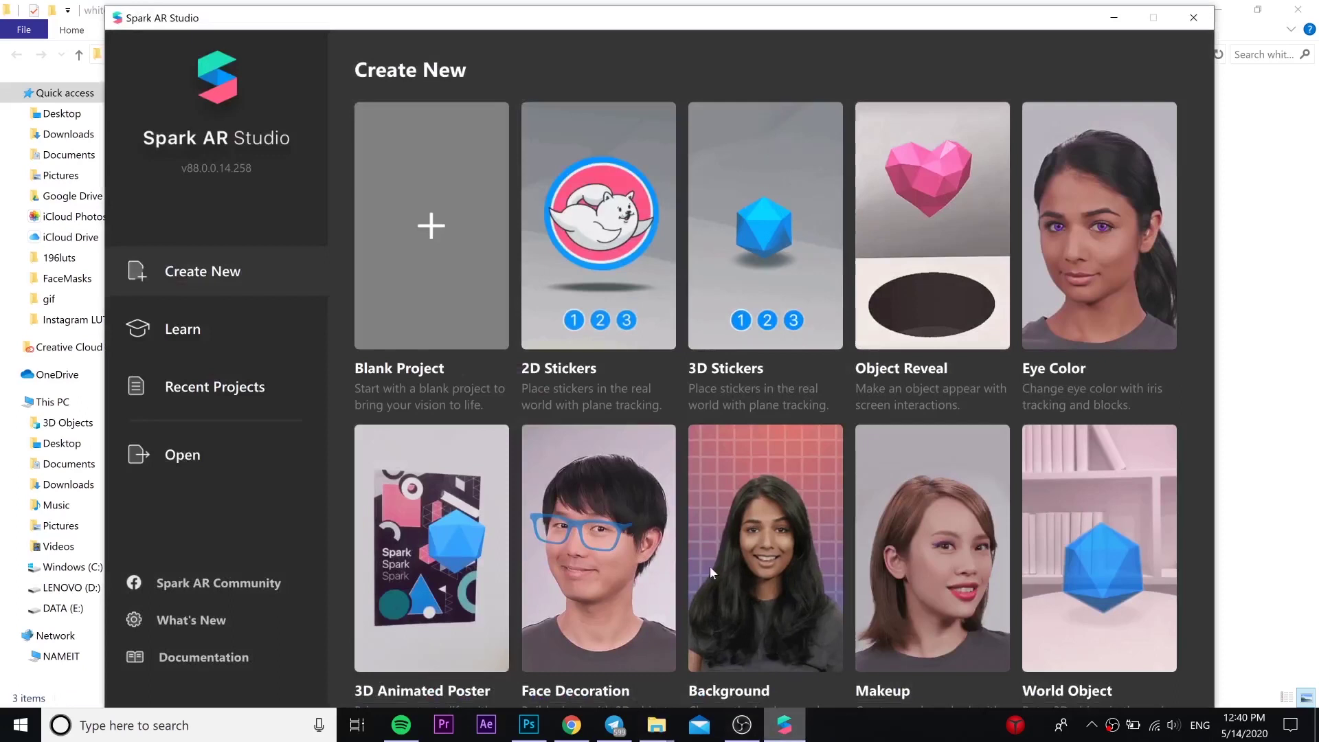
click(464, 304)
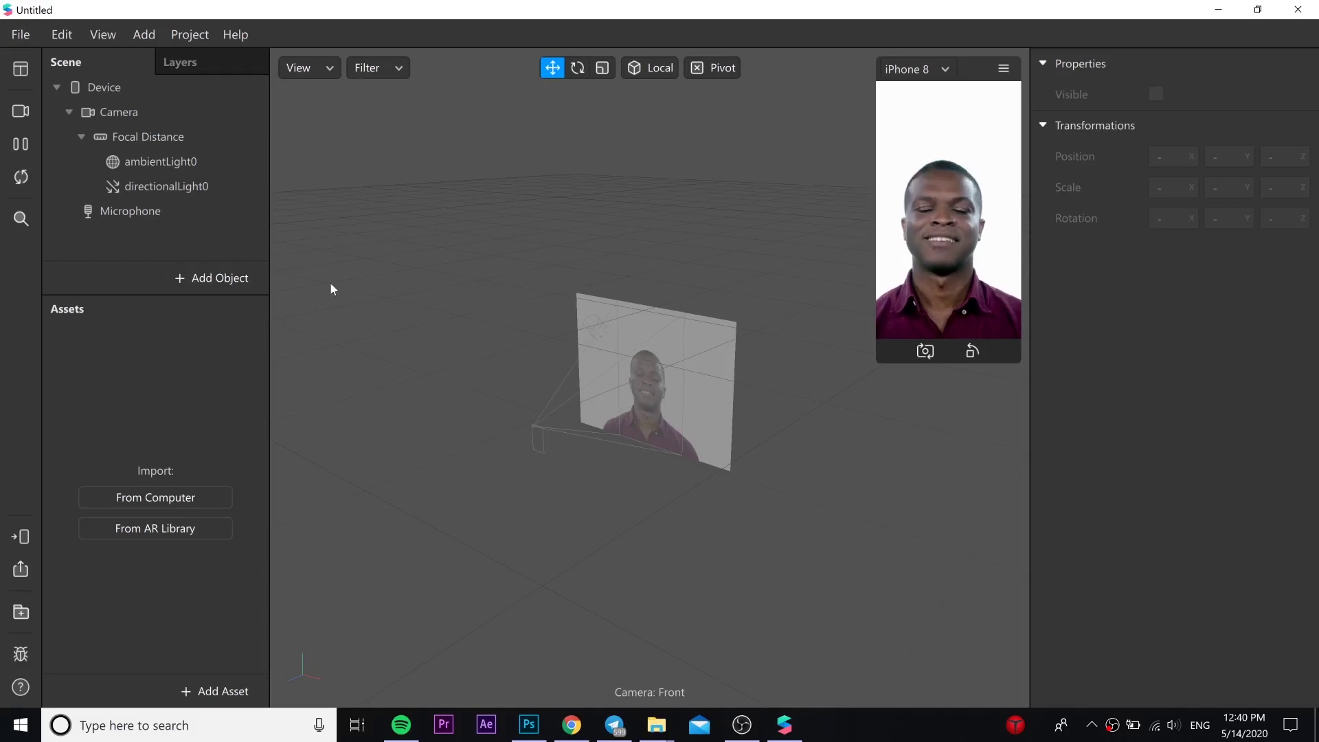
click(105, 35)
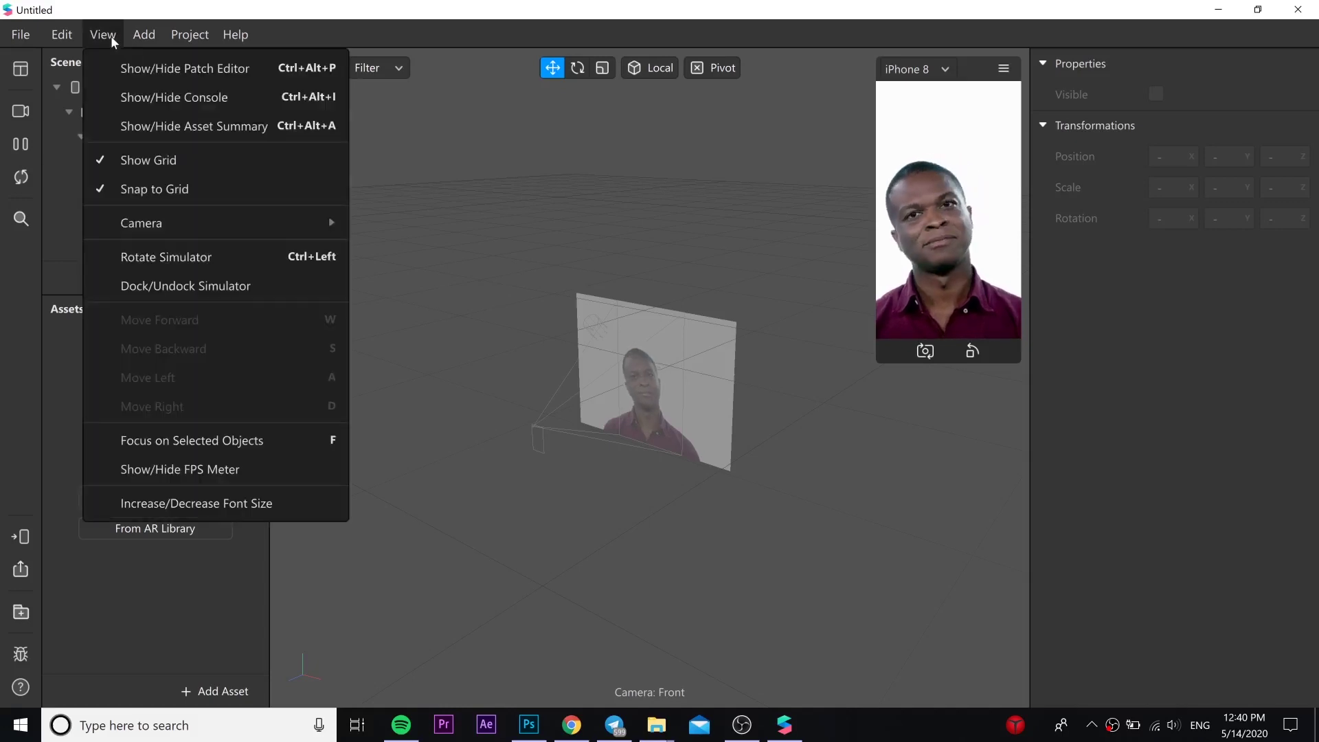
click(114, 72)
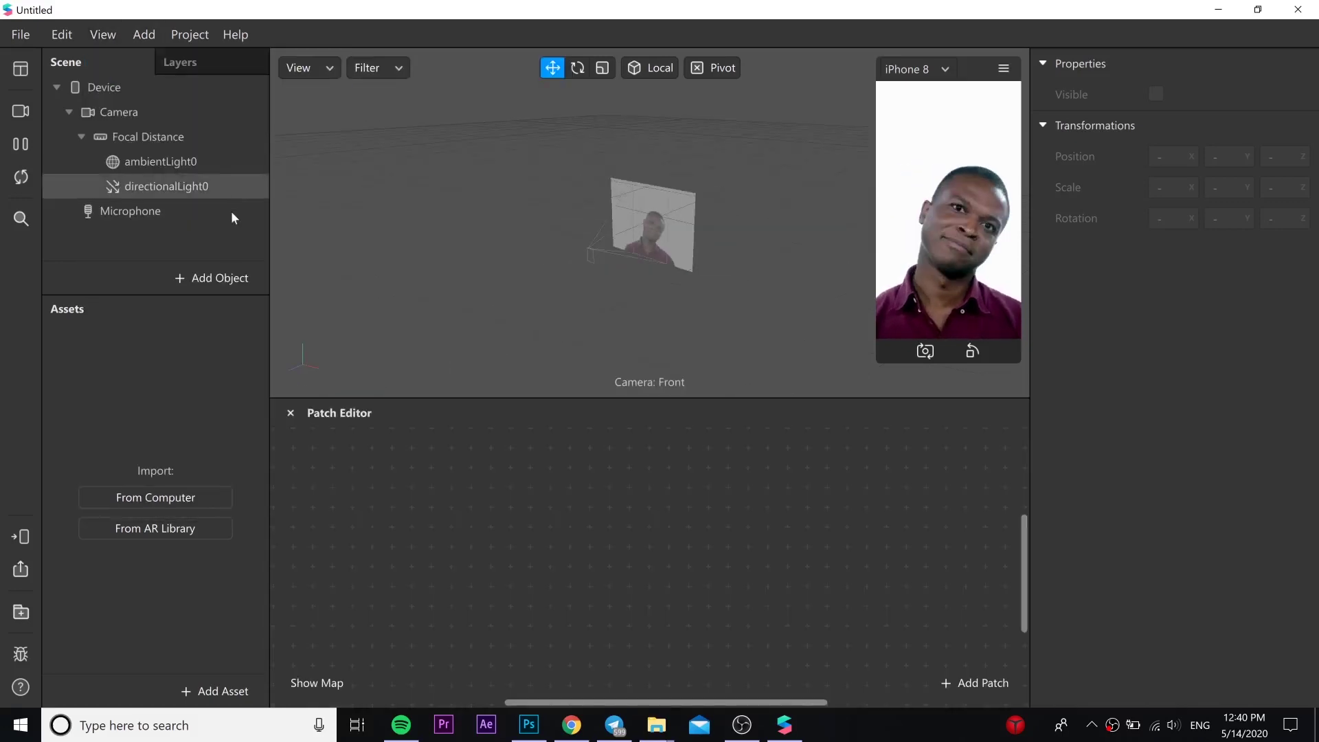
click(230, 278)
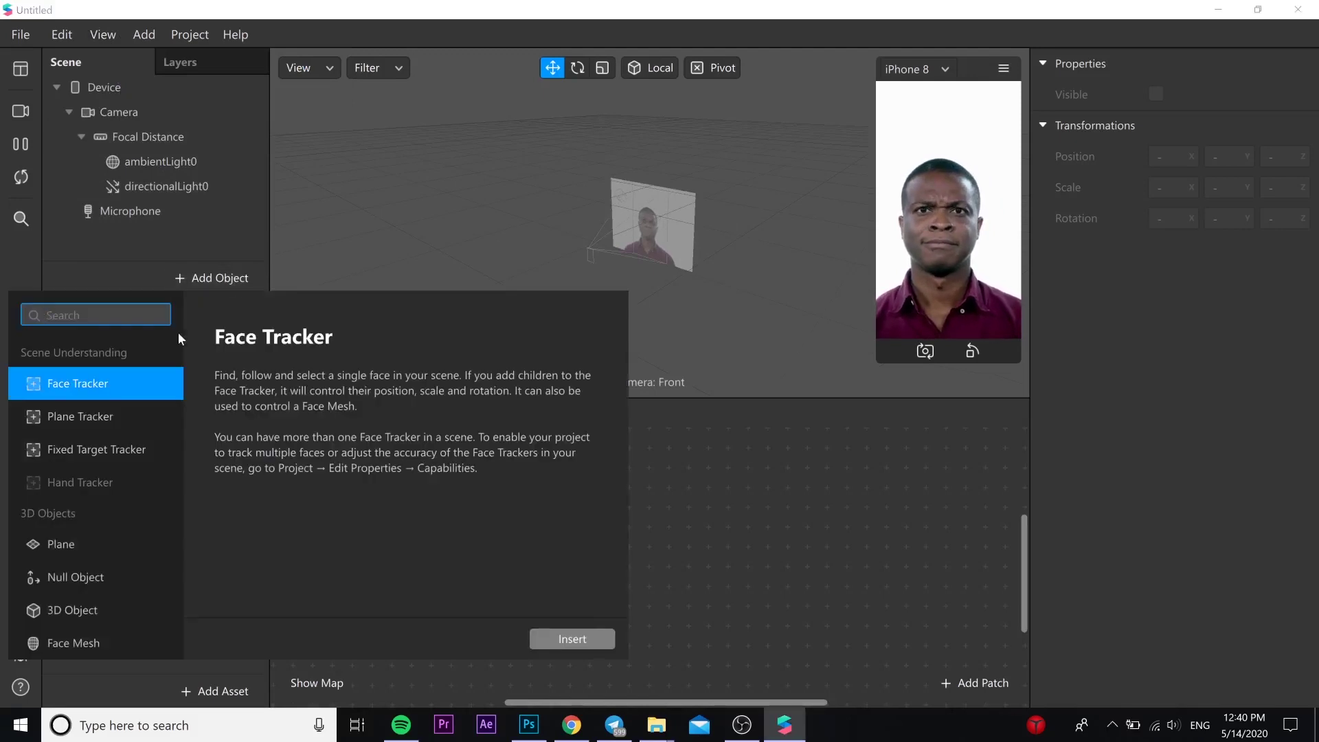
Step: Insert a face tracker and add two face meshes under faceTracker0
click(573, 639)
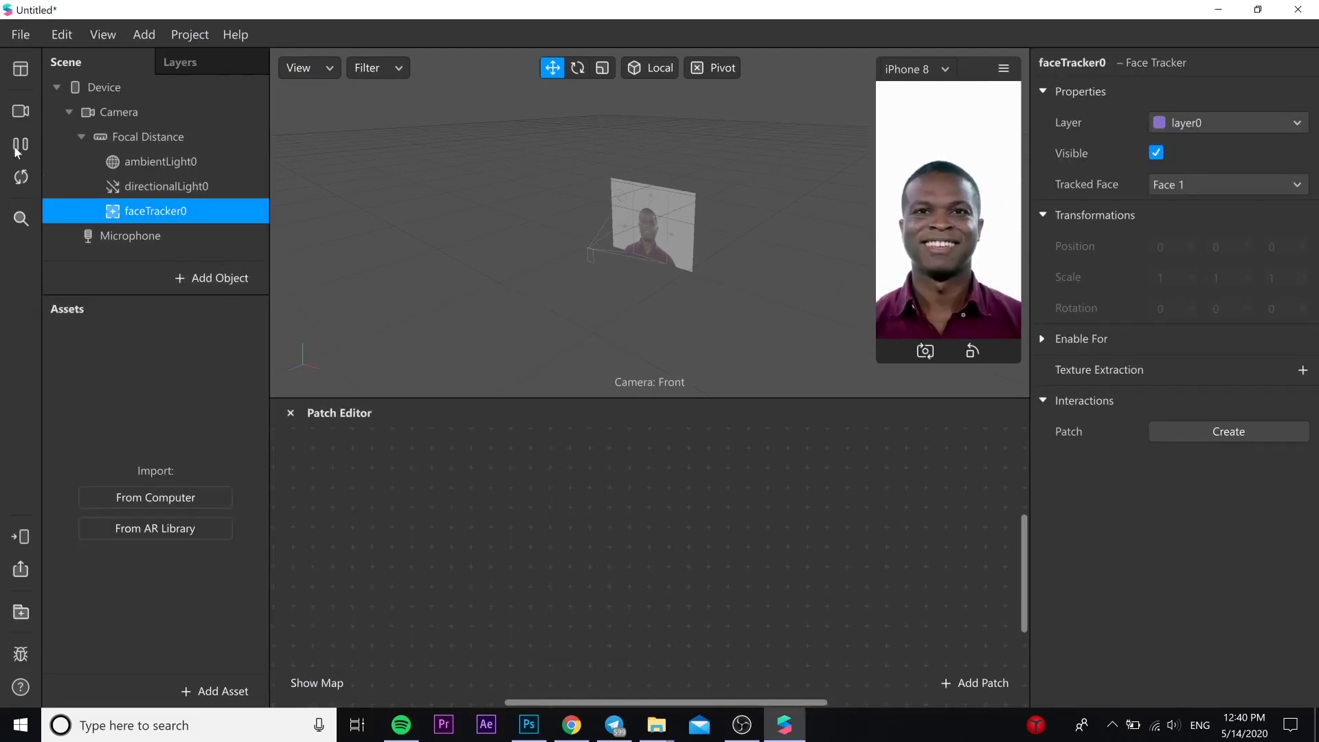
right_click(149, 213)
mouse_move(233, 229)
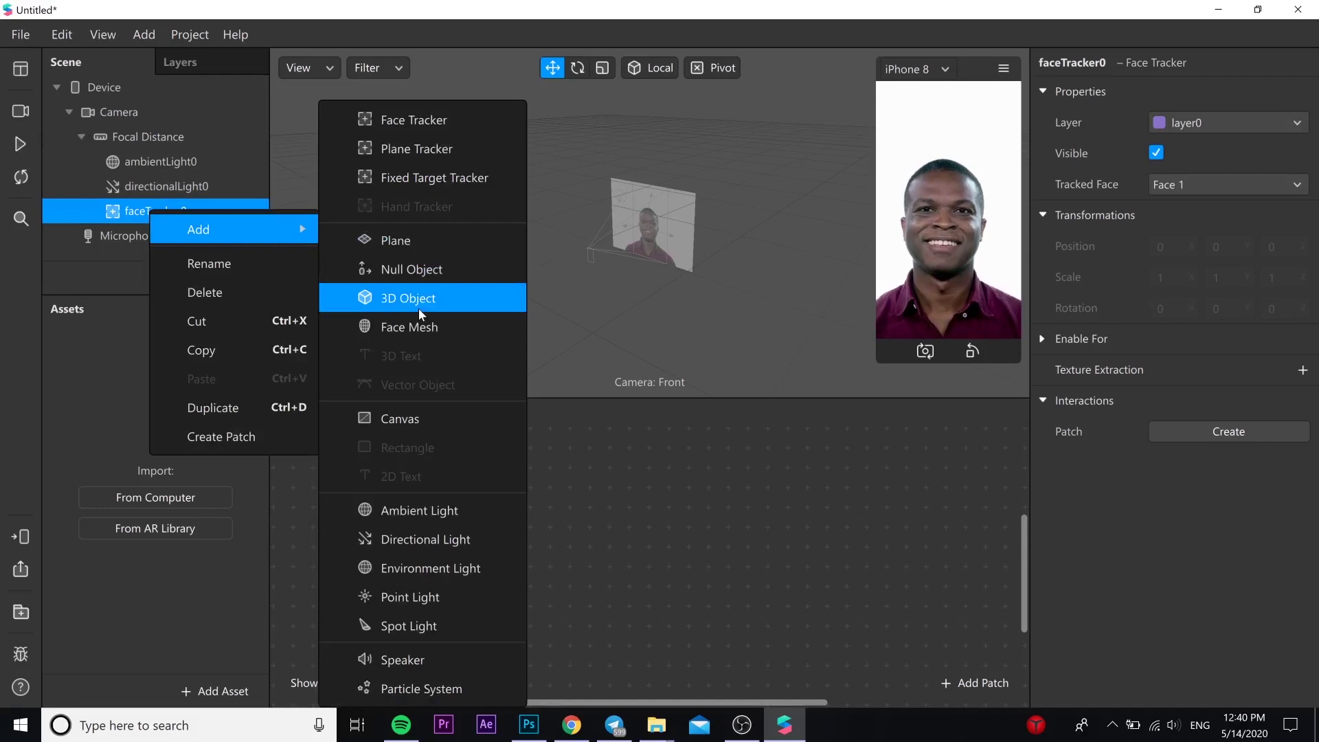
click(409, 327)
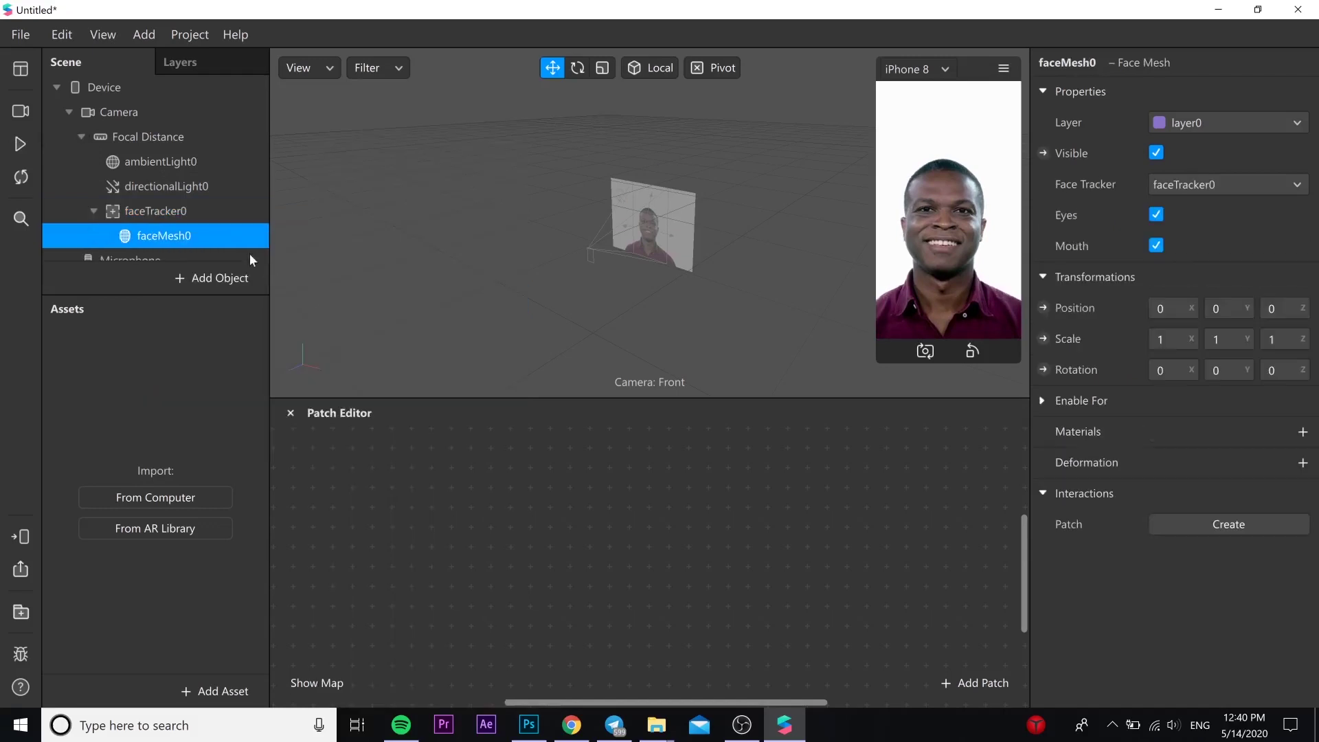
right_click(199, 206)
click(454, 327)
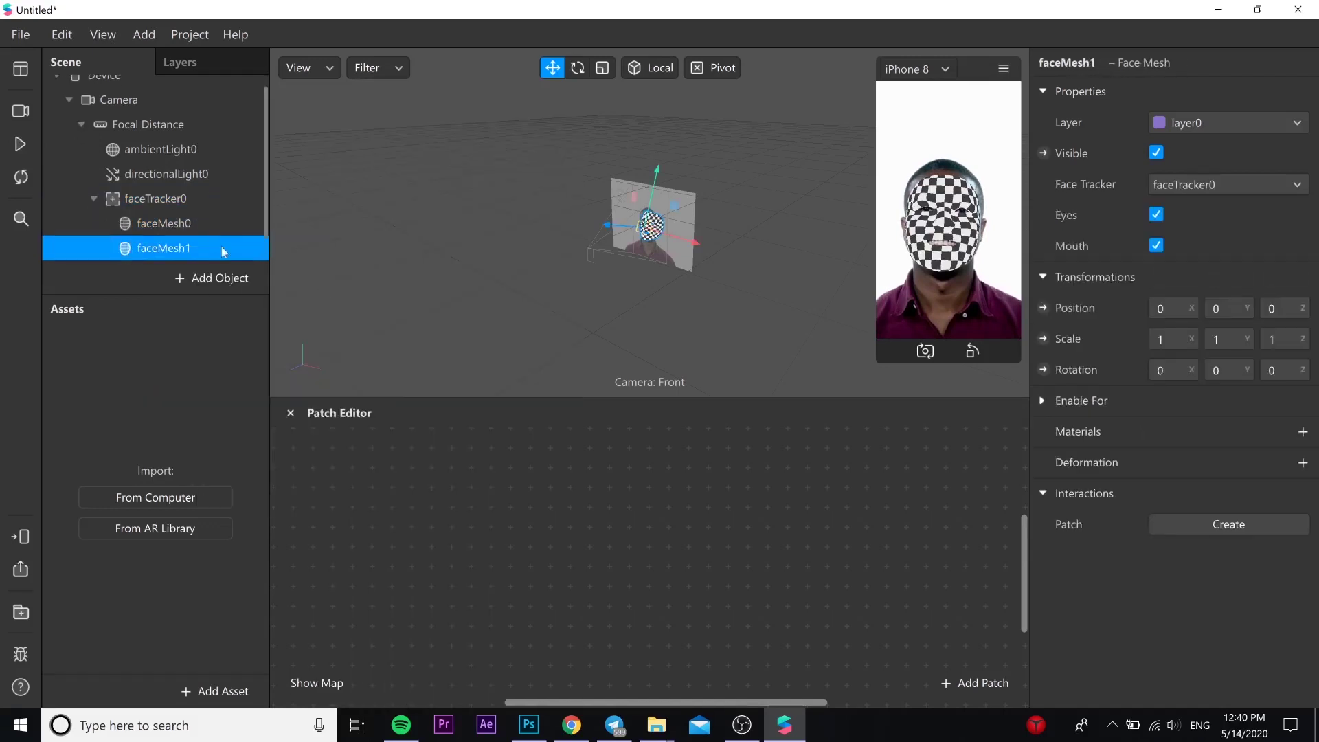
Step: Rename the two face meshes to 'whiteteeth' and 'retouching'
click(189, 224)
click(190, 224)
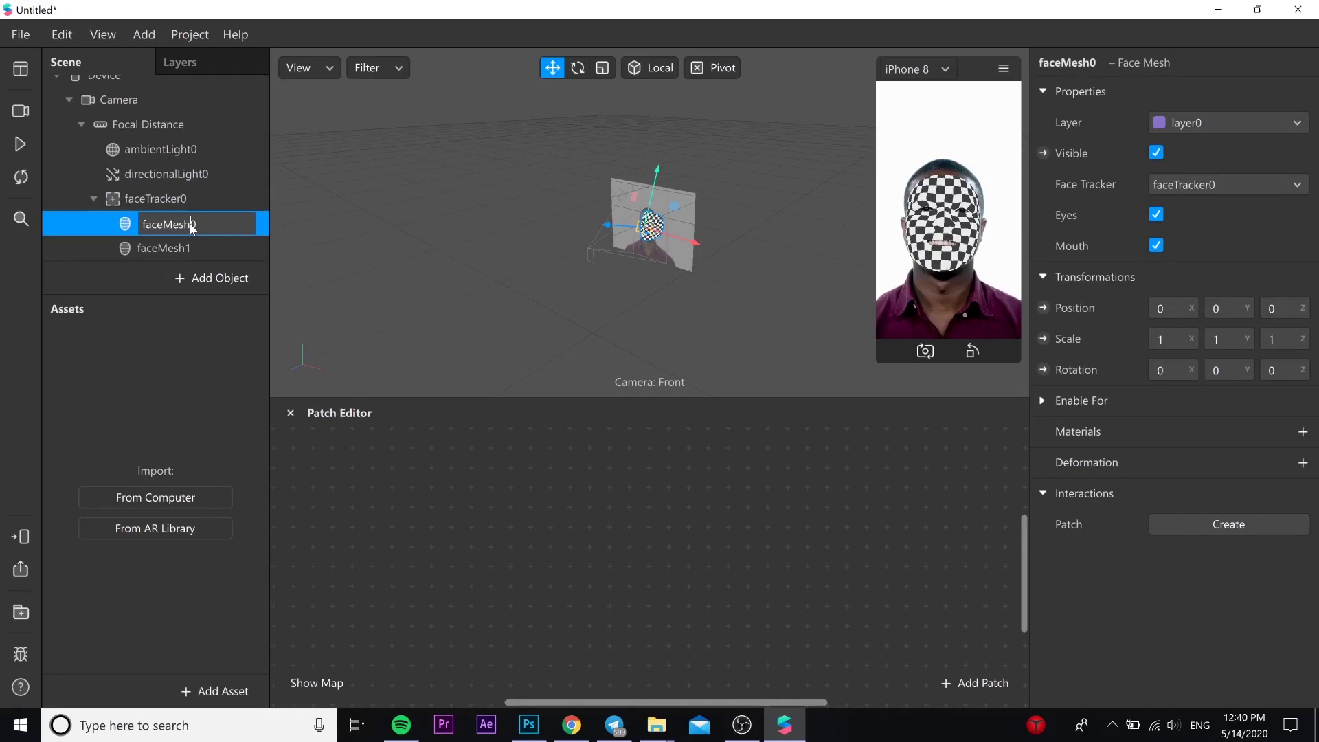
text(white)
key(BackSpace)
key(Return)
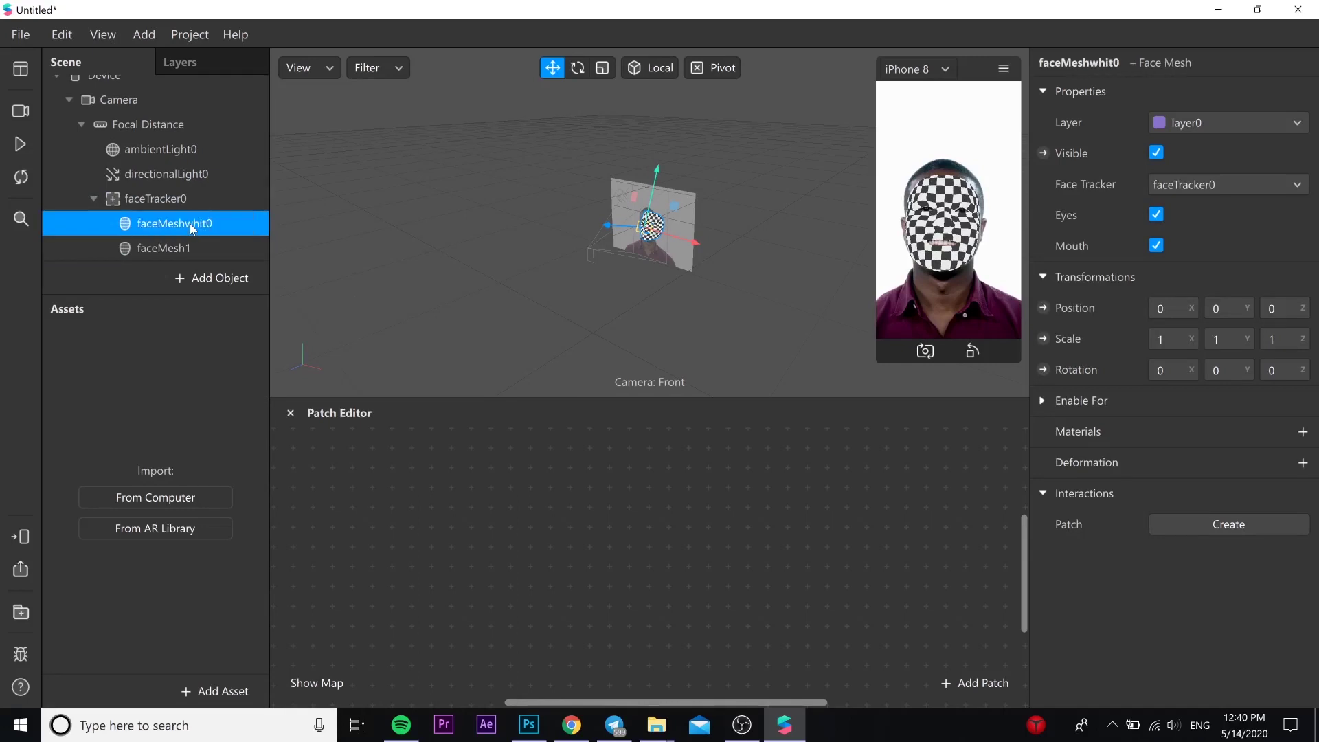
double_click(191, 228)
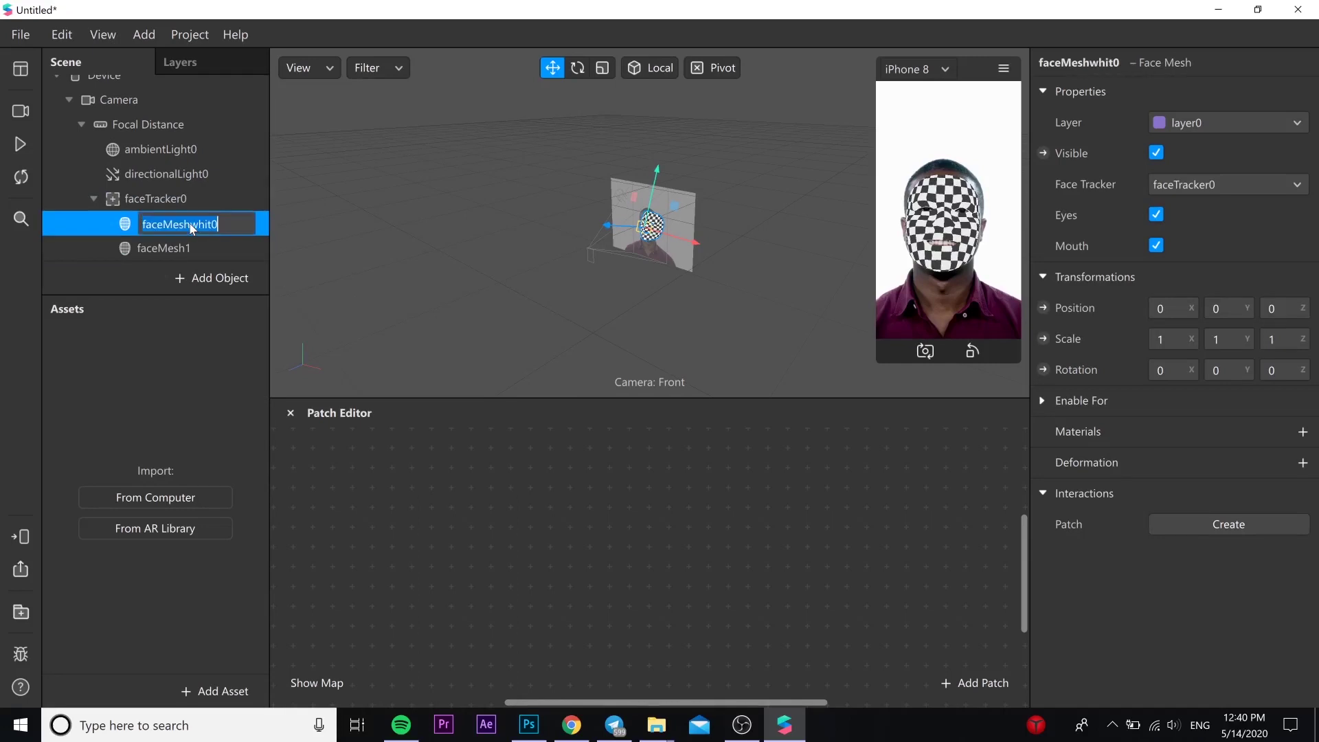
text(white)
text(teeth)
key(Return)
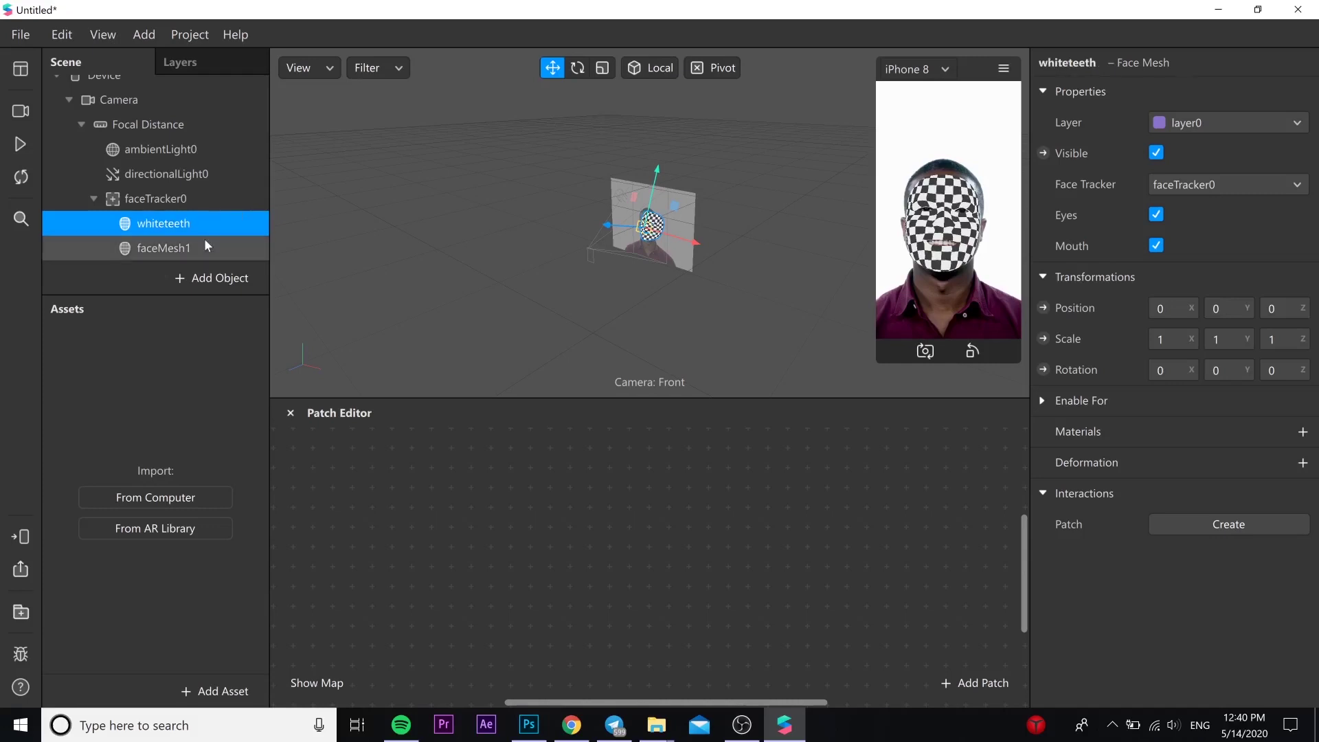
double_click(202, 246)
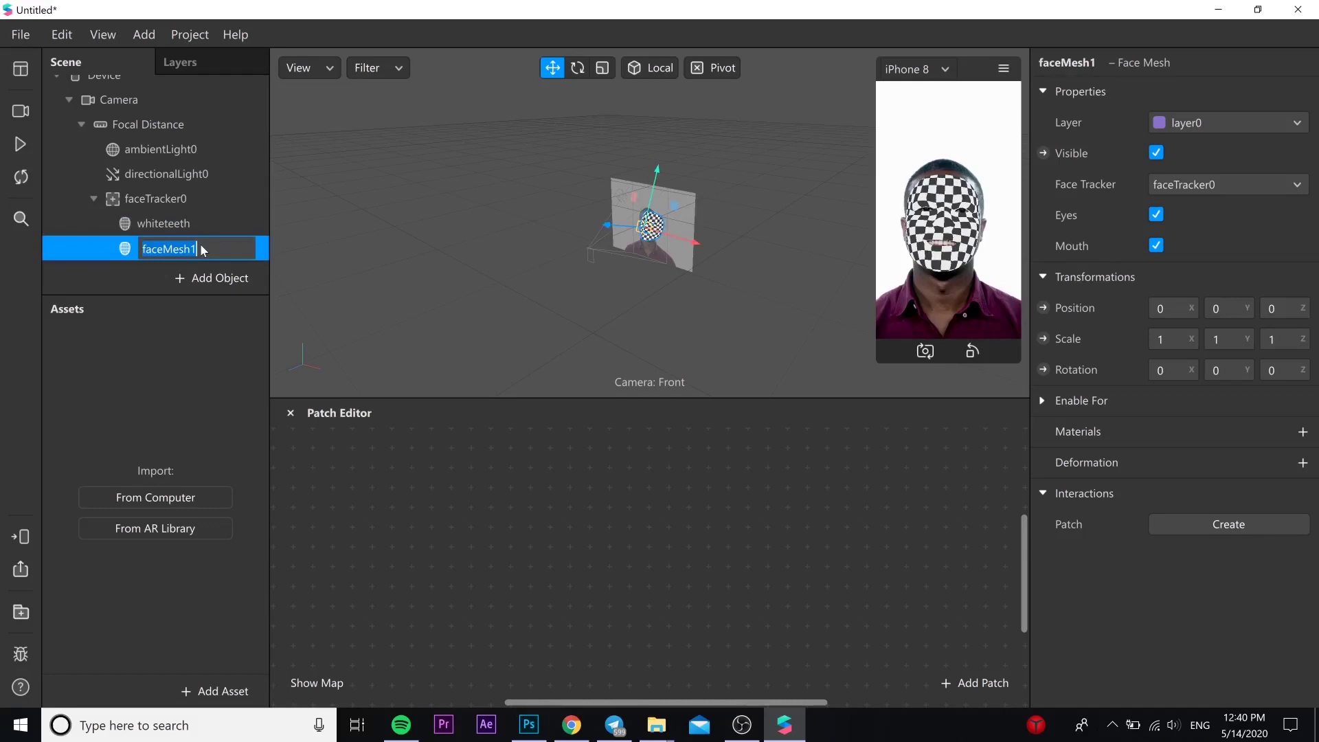
text(retoc)
text(uching)
key(Return)
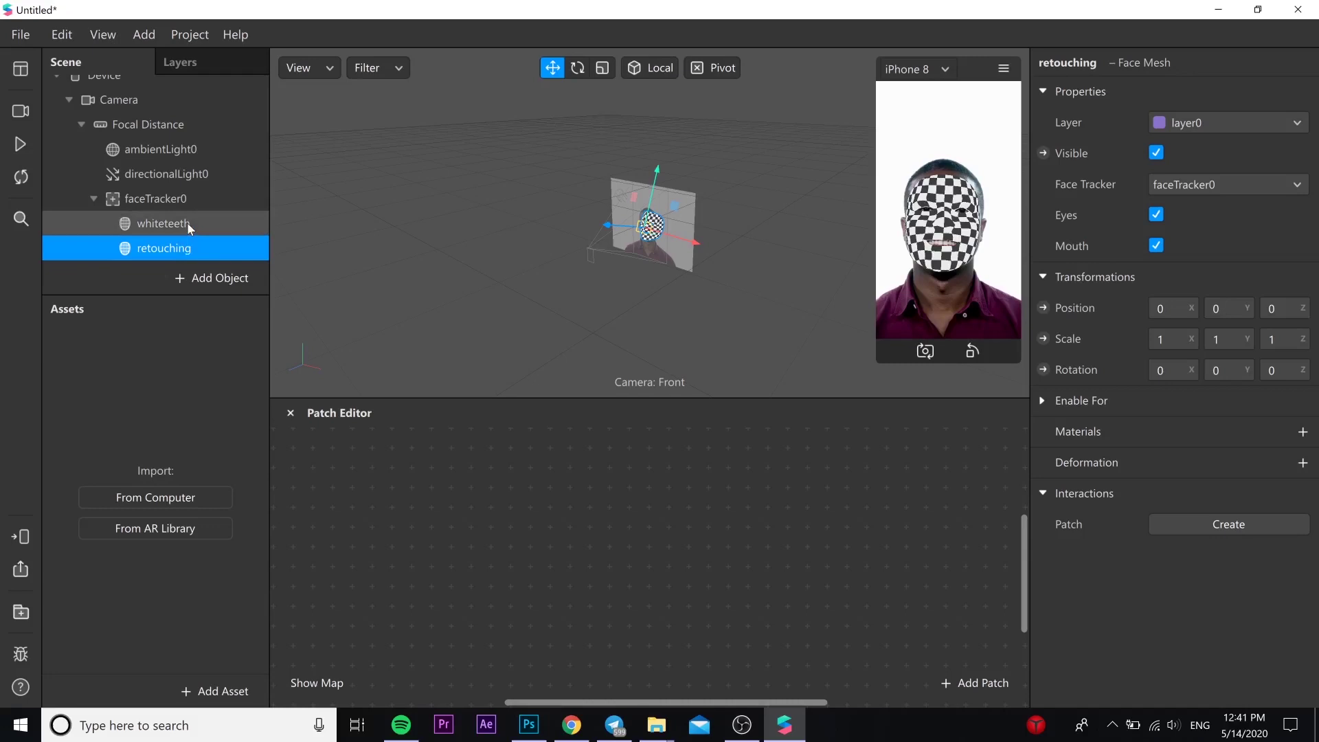
Step: Give the whiteteeth mesh a new material named 'whiteteeth'
click(188, 230)
click(1304, 432)
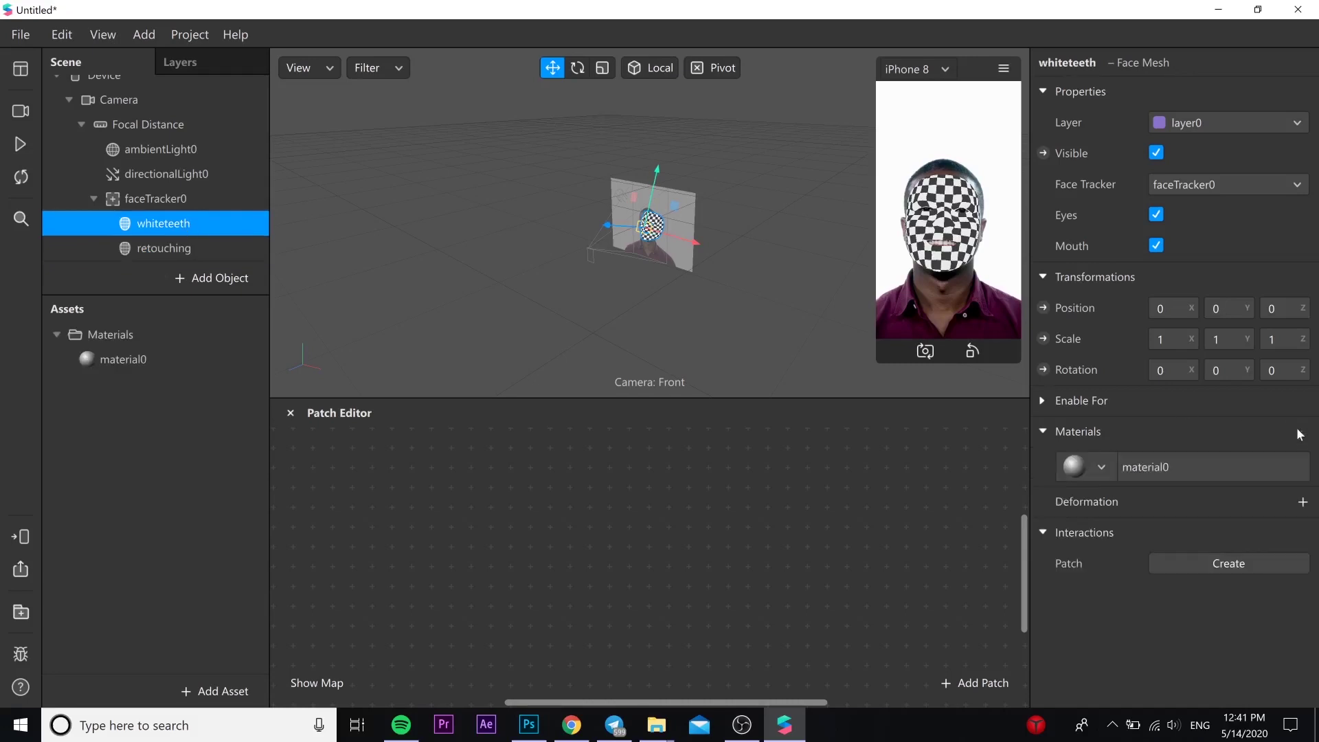
double_click(188, 360)
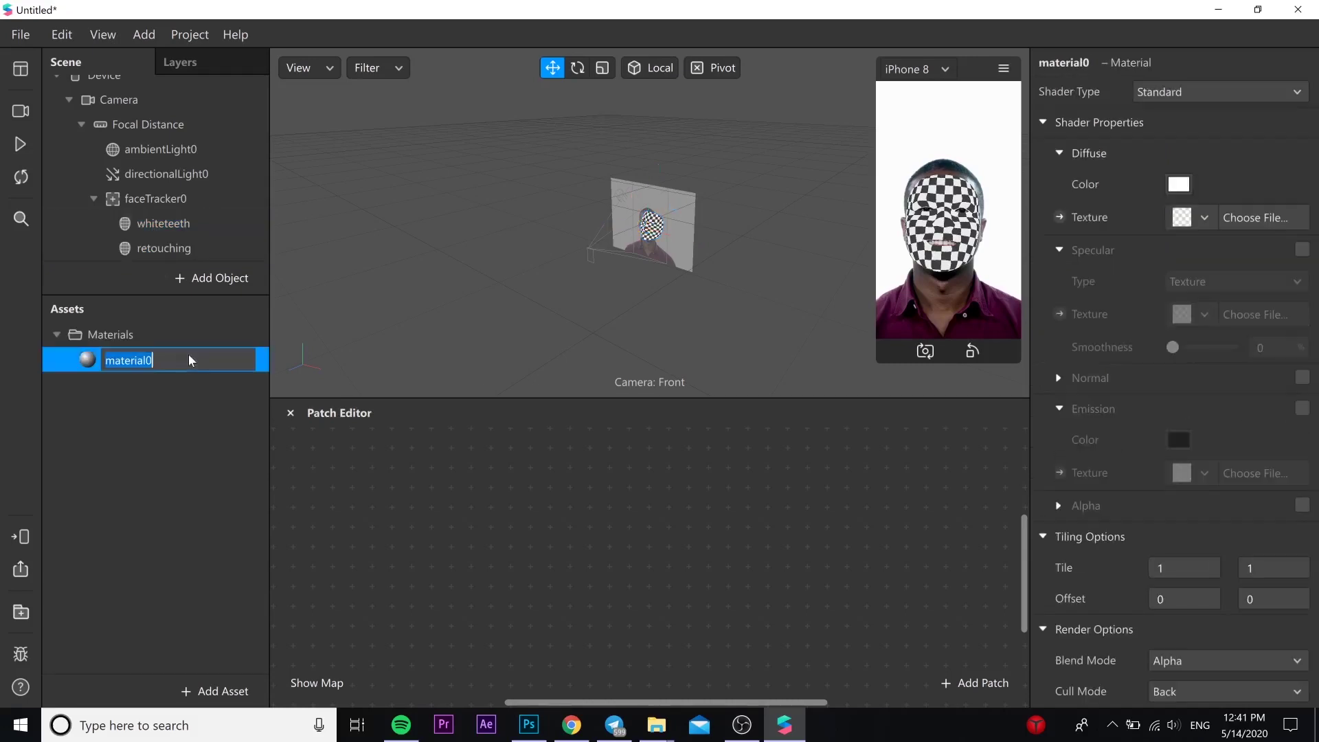
text(whiteteeth)
key(Return)
Step: Give the retouching mesh a new material named 'retouching'
click(222, 249)
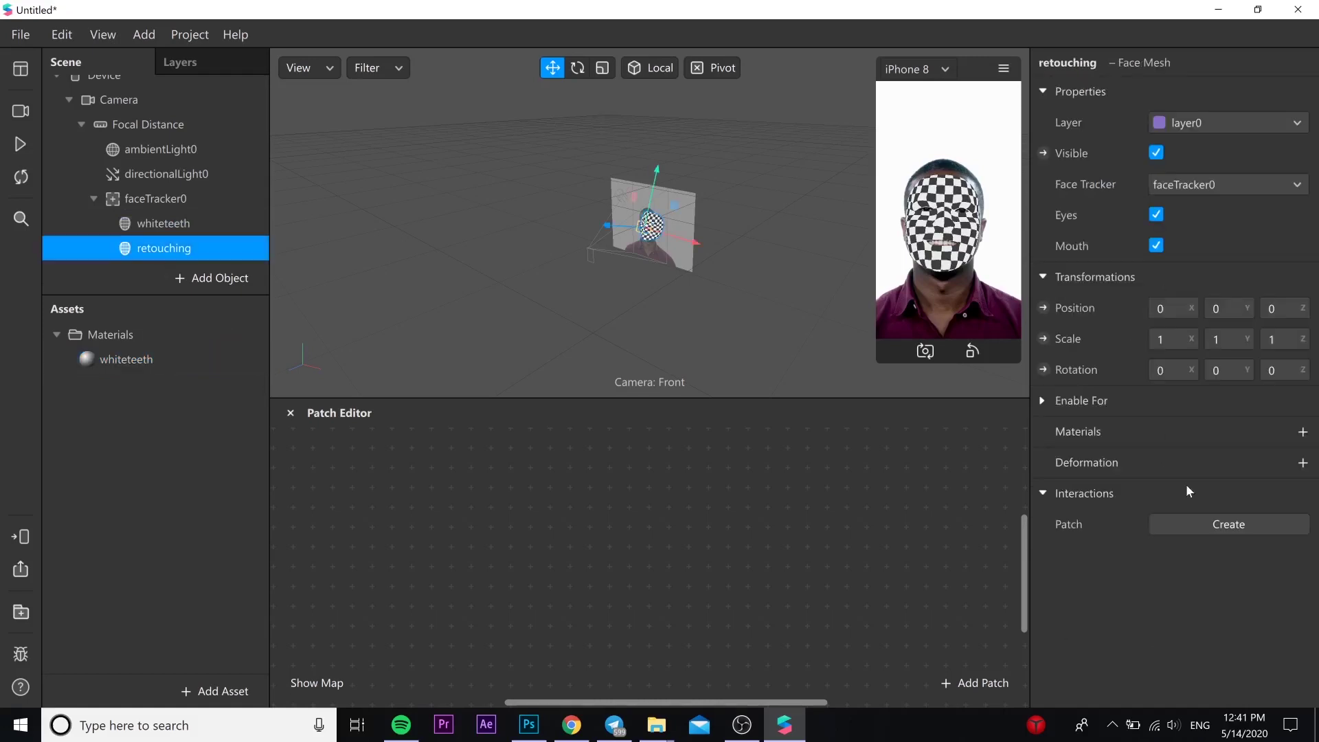
click(1303, 432)
click(1216, 493)
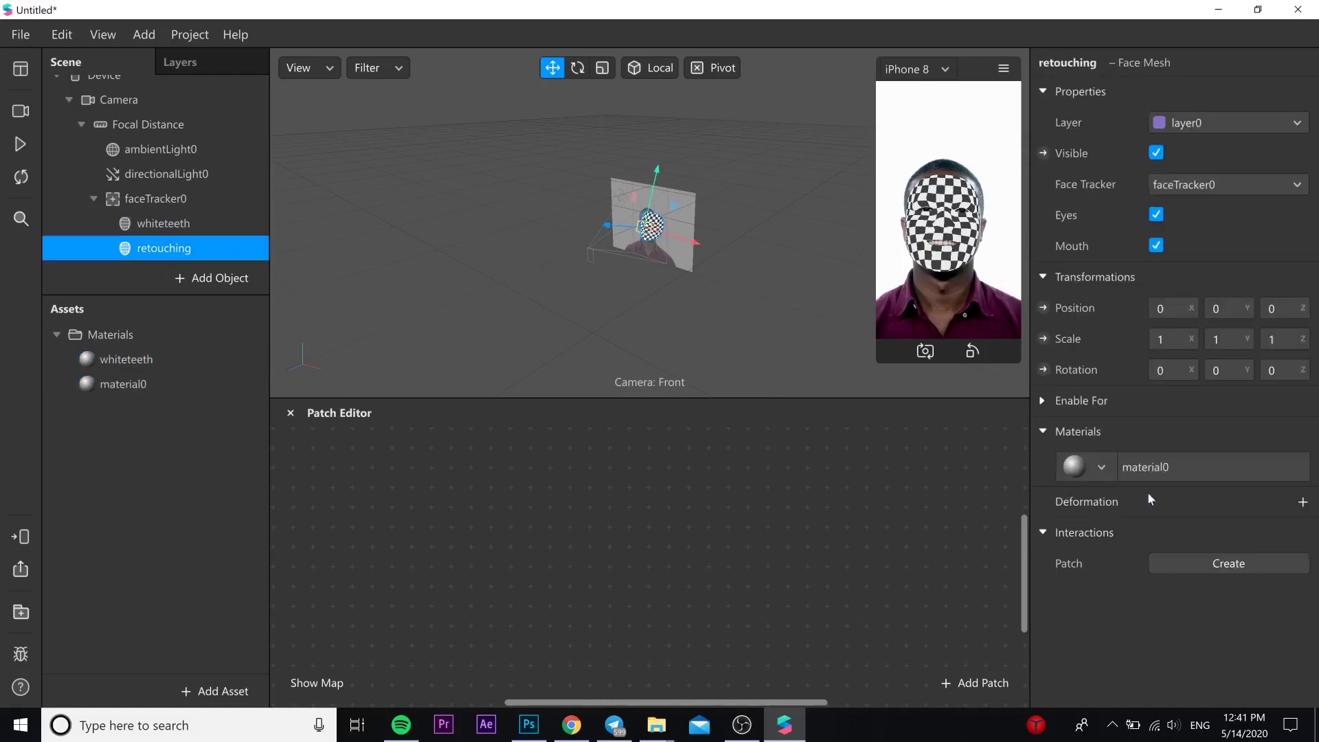
click(189, 387)
double_click(190, 387)
text(retouch)
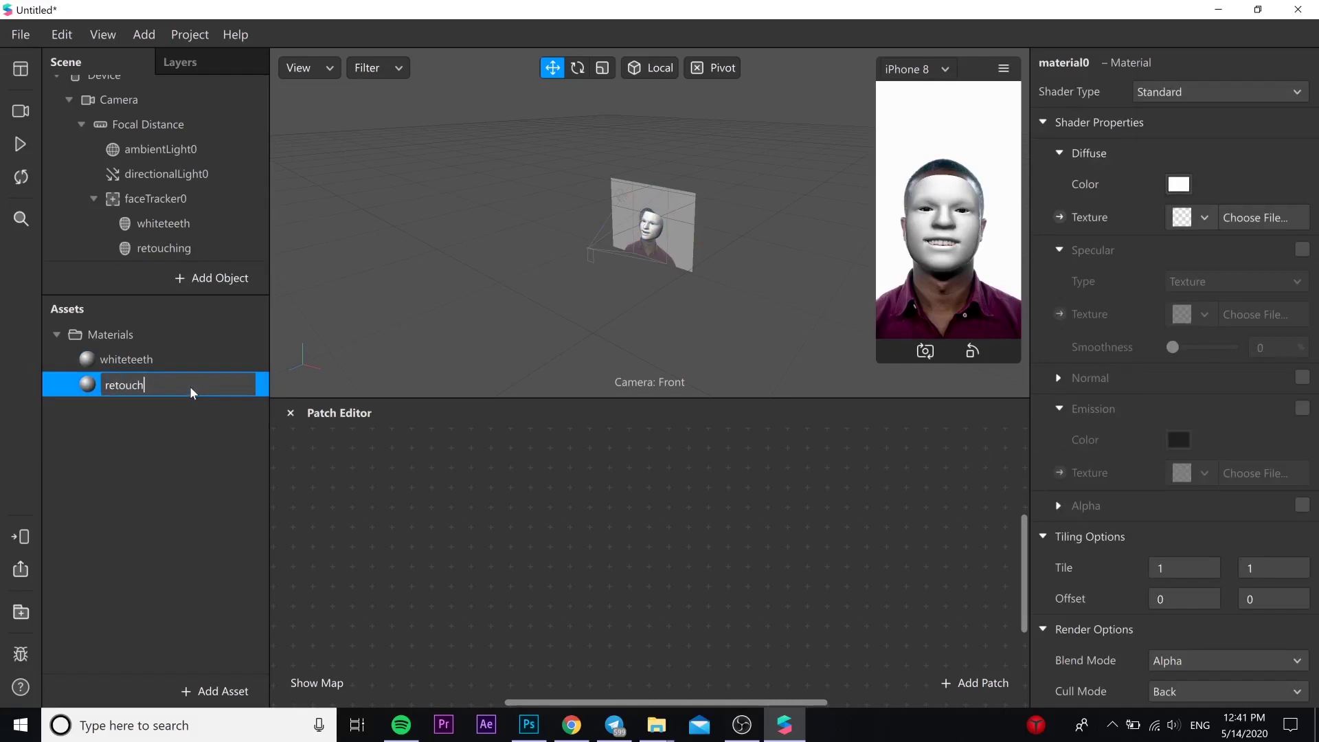
text(ing)
key(Return)
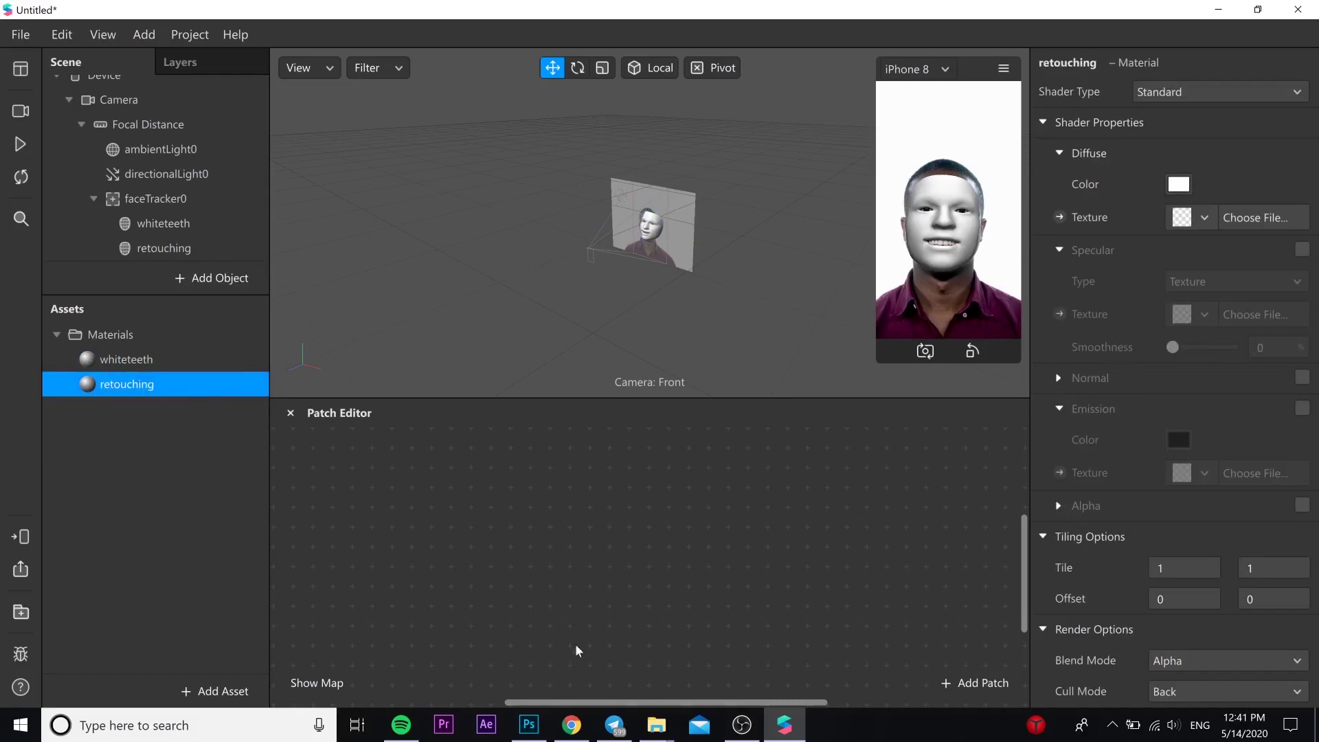
Step: Import TeethWhite, 03 and Color lut 8 into Assets, and set TeethWhite to no compression
mouse_move(656, 725)
click(696, 689)
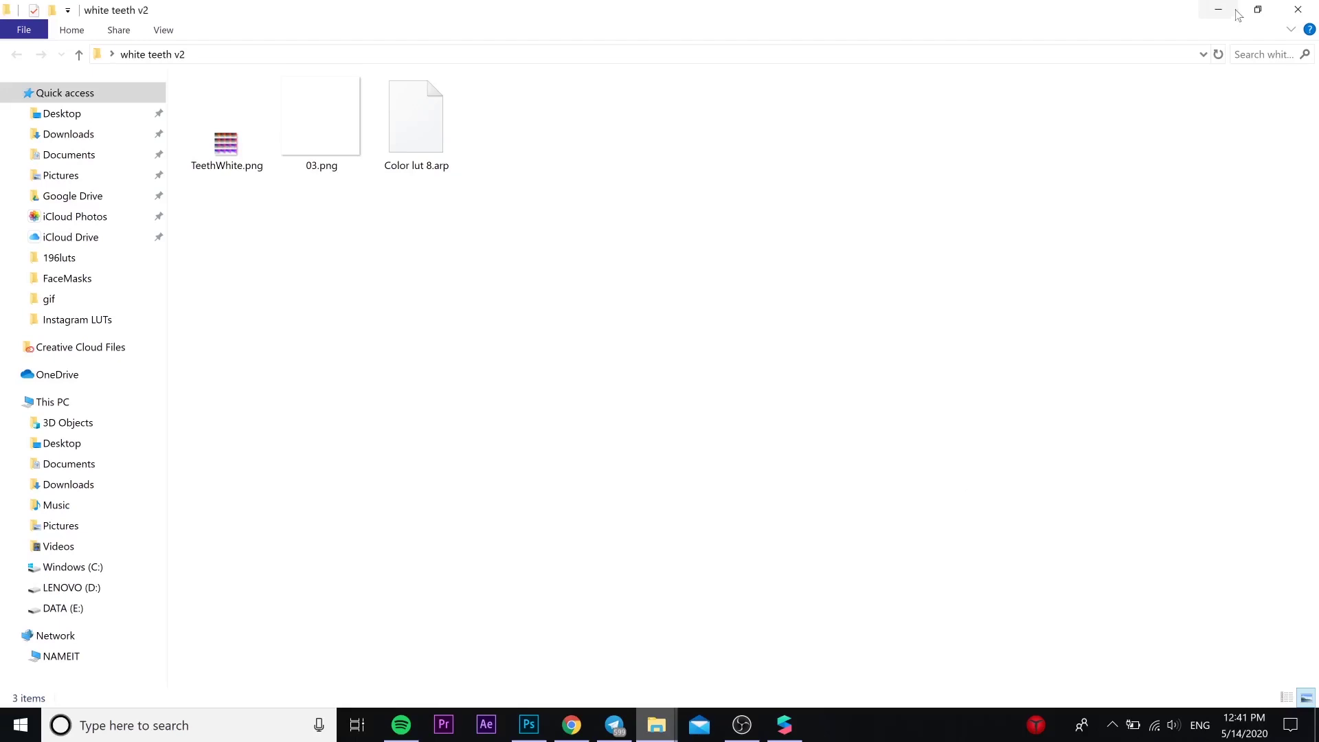
click(1258, 9)
drag(588, 116, 963, 152)
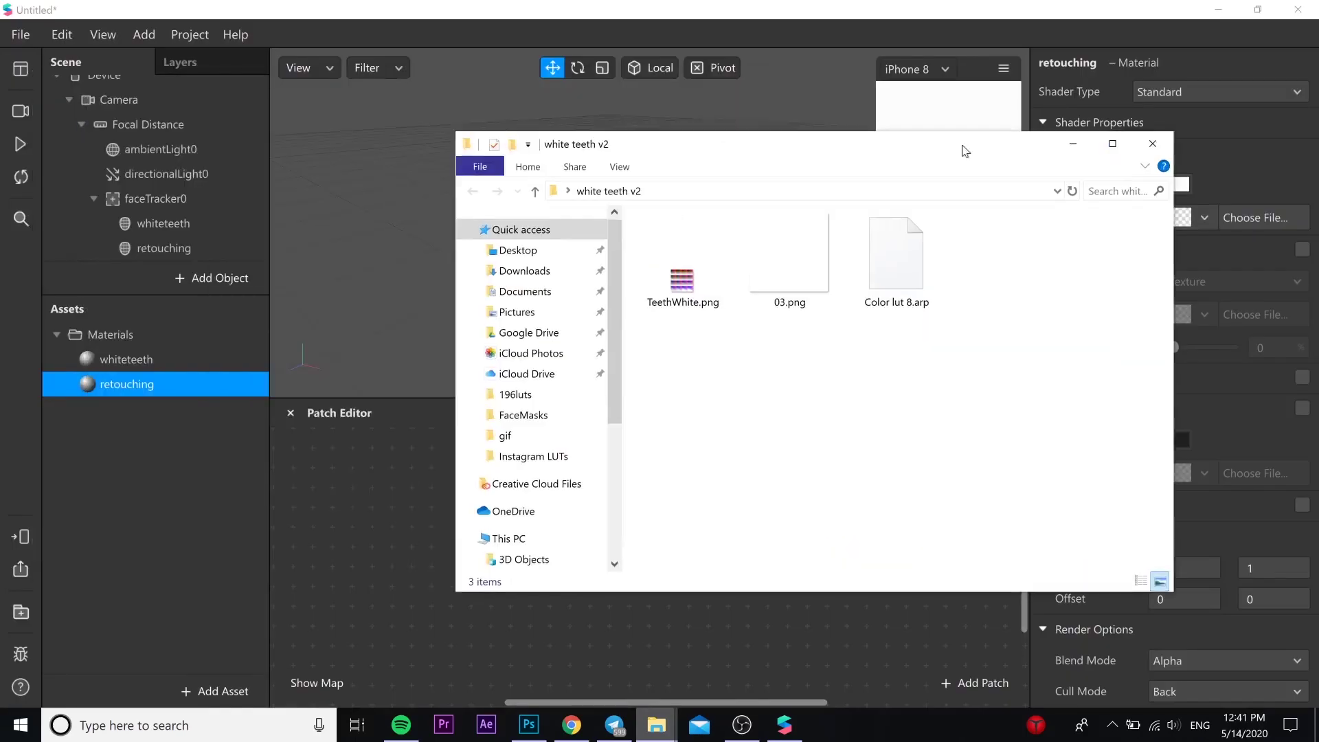
mouse_move(990, 324)
mouse_down()
mouse_move(652, 269)
mouse_move(540, 372)
mouse_move(254, 469)
mouse_up()
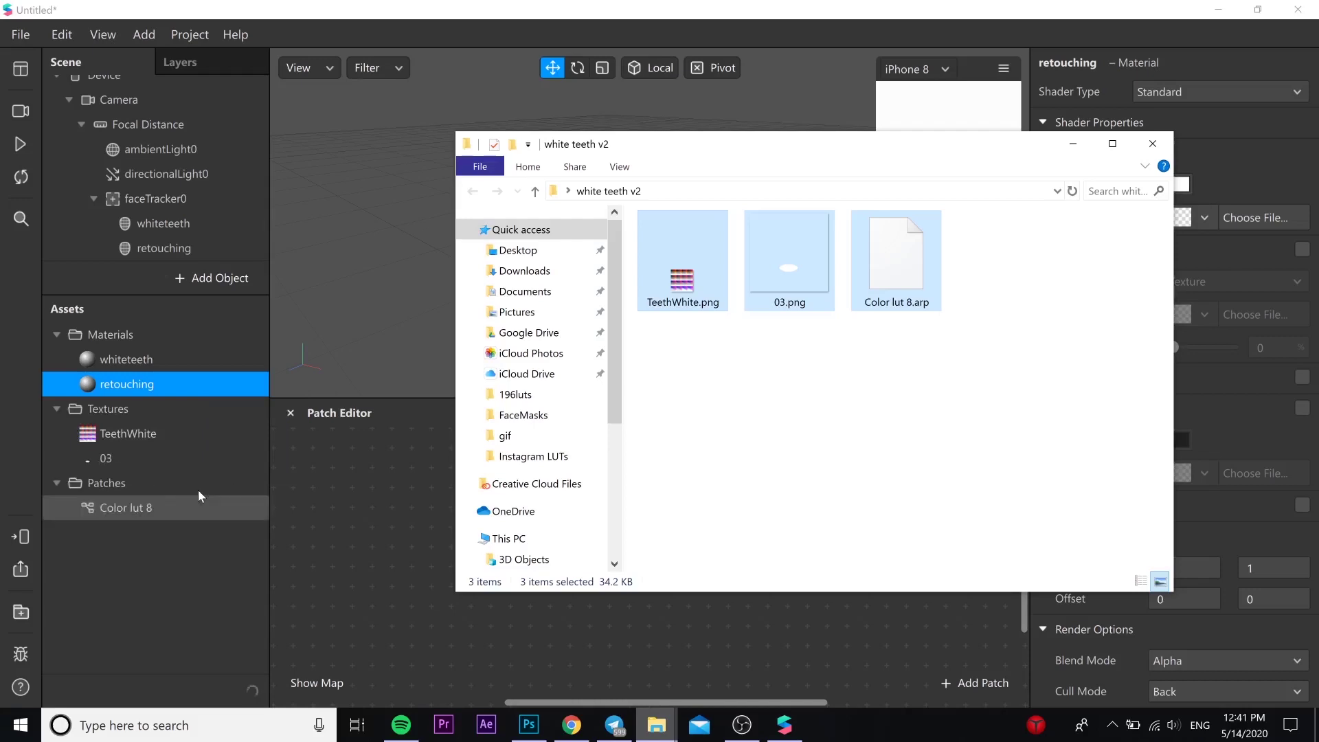
click(193, 437)
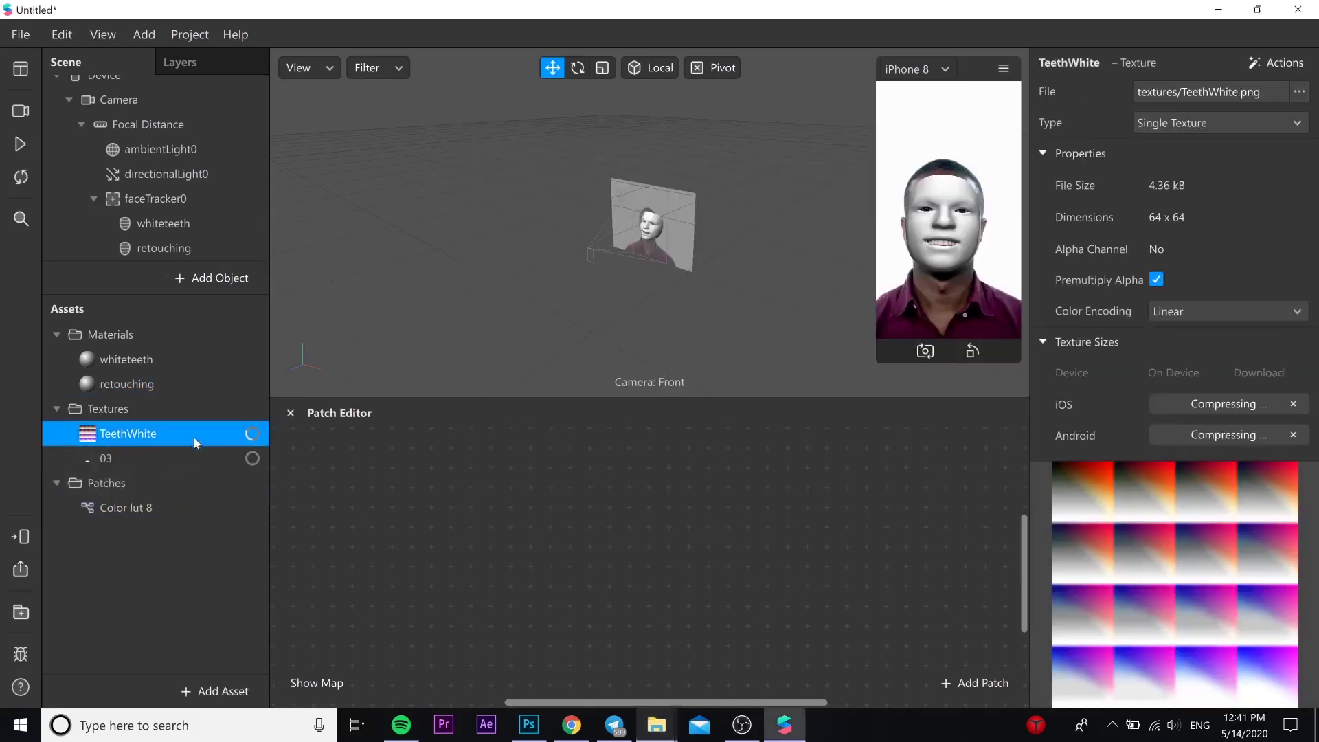
scroll(1137, 350, down, 3)
click(1154, 408)
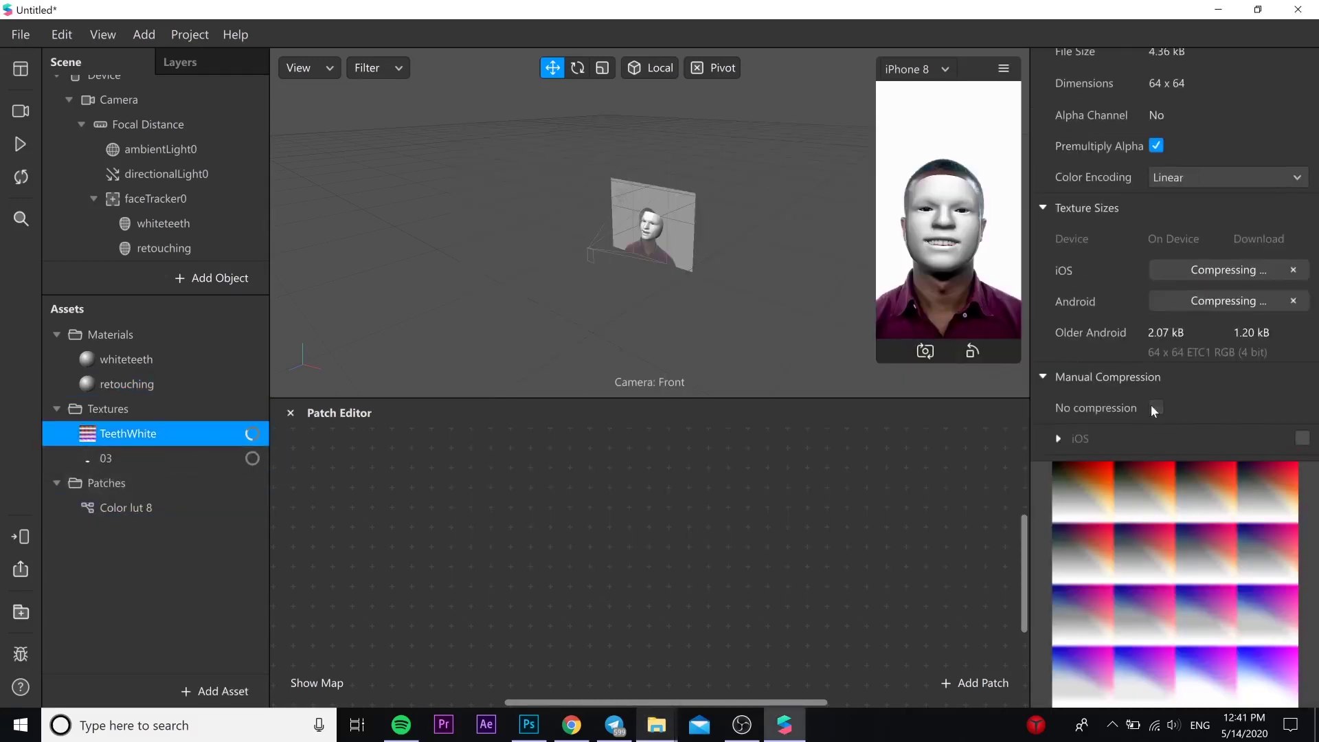
scroll(1151, 404, down, 4)
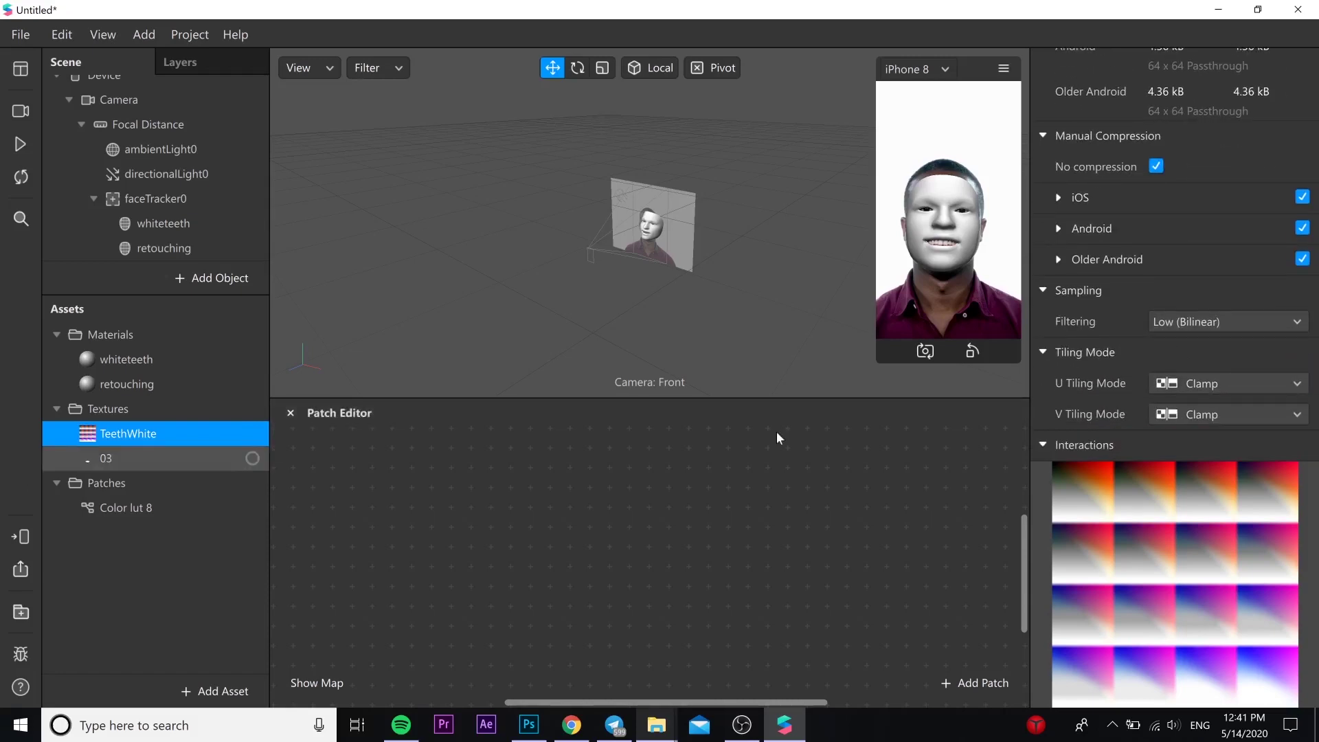
scroll(1122, 327, down, 2)
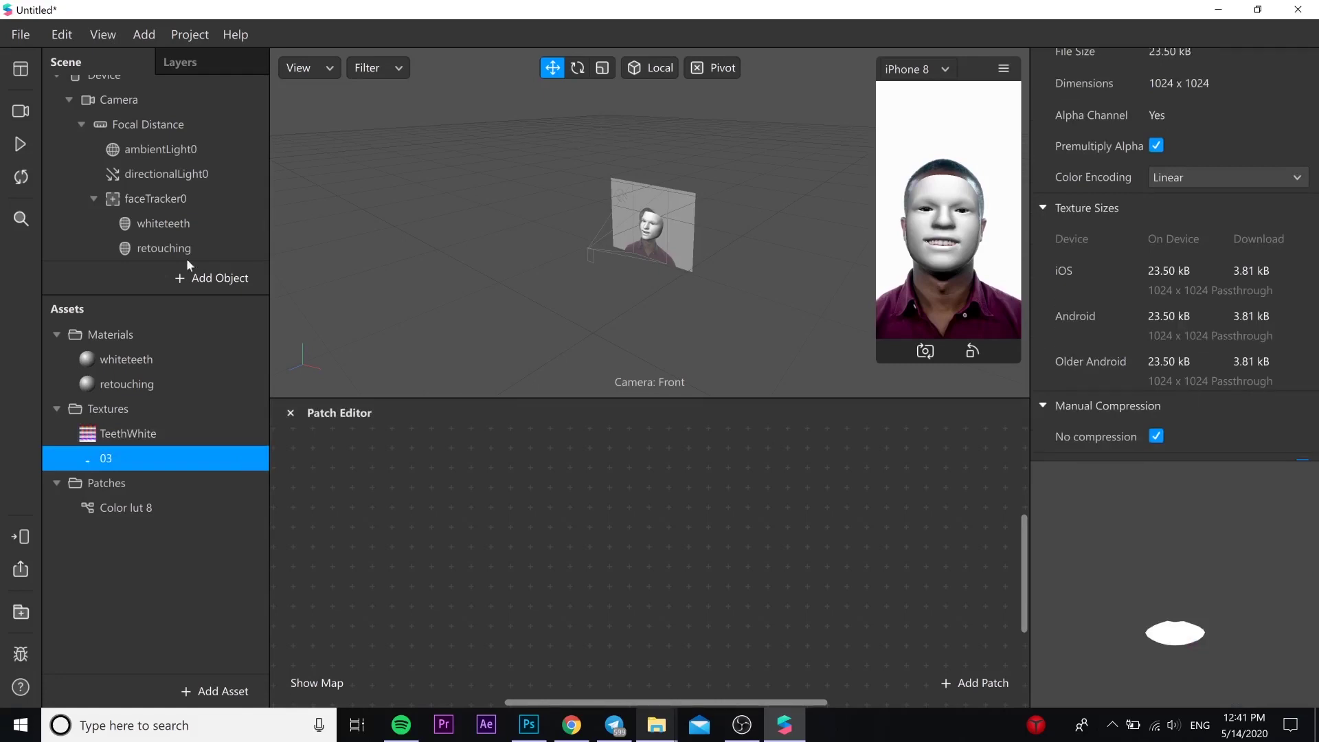
Step: Play and pause the face preview, then add the Color lut 8 patch to the Patch Editor
click(10, 144)
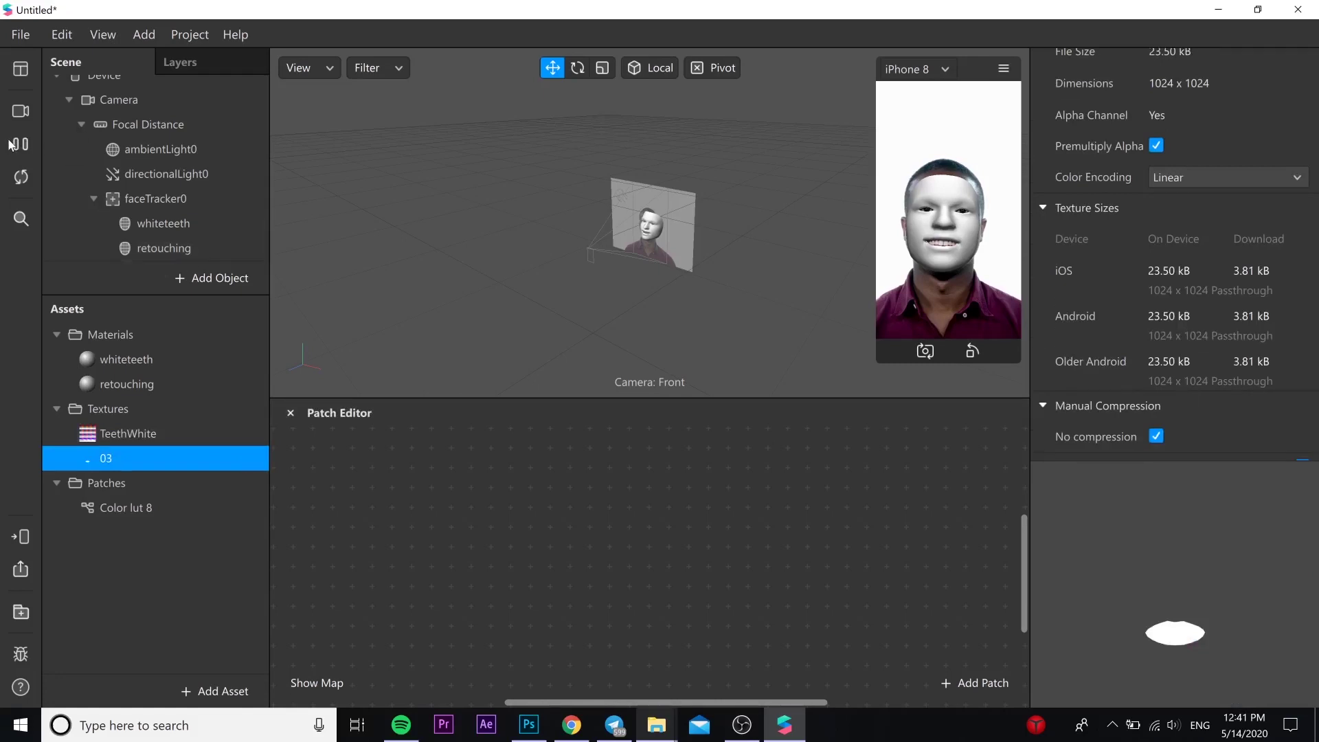
click(10, 143)
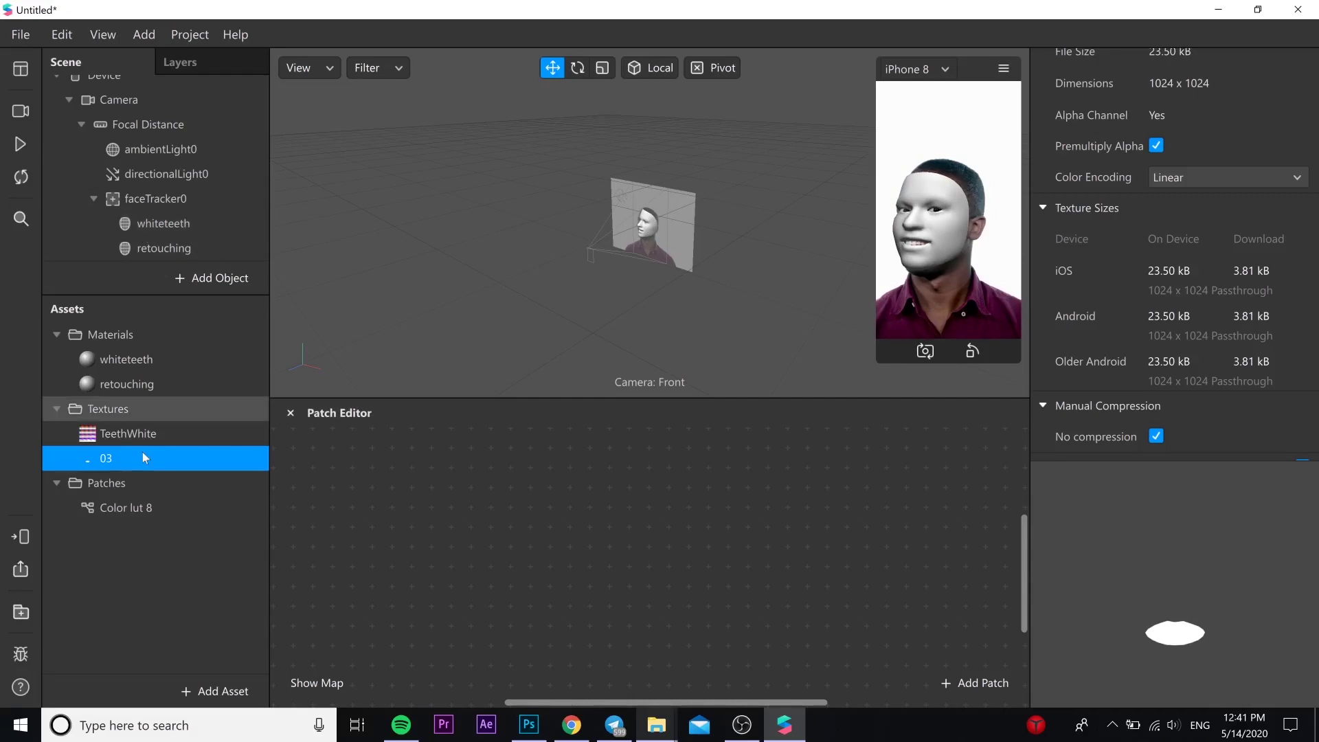
mouse_move(126, 507)
mouse_down()
mouse_move(536, 526)
mouse_move(676, 494)
mouse_up()
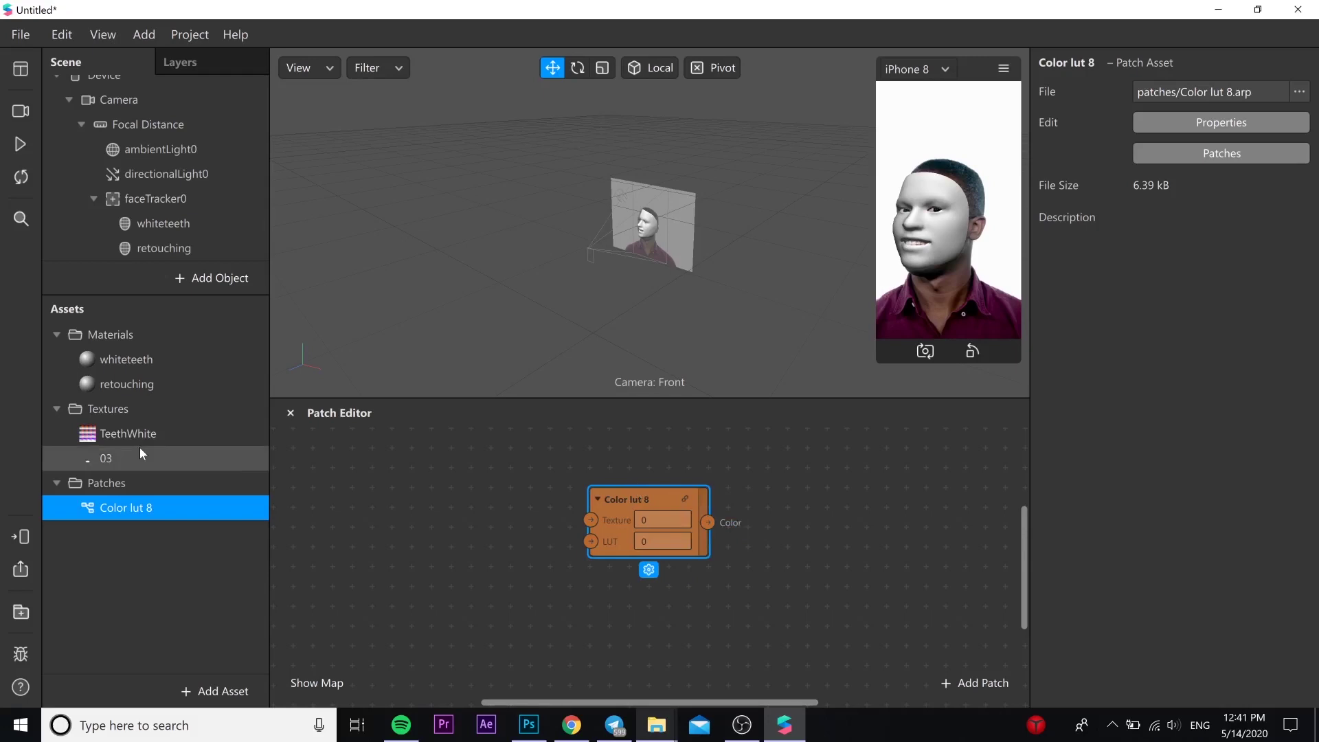
Step: Extract faceTracker0's texture and wire it and TeethWhite into Color lut 8
click(145, 198)
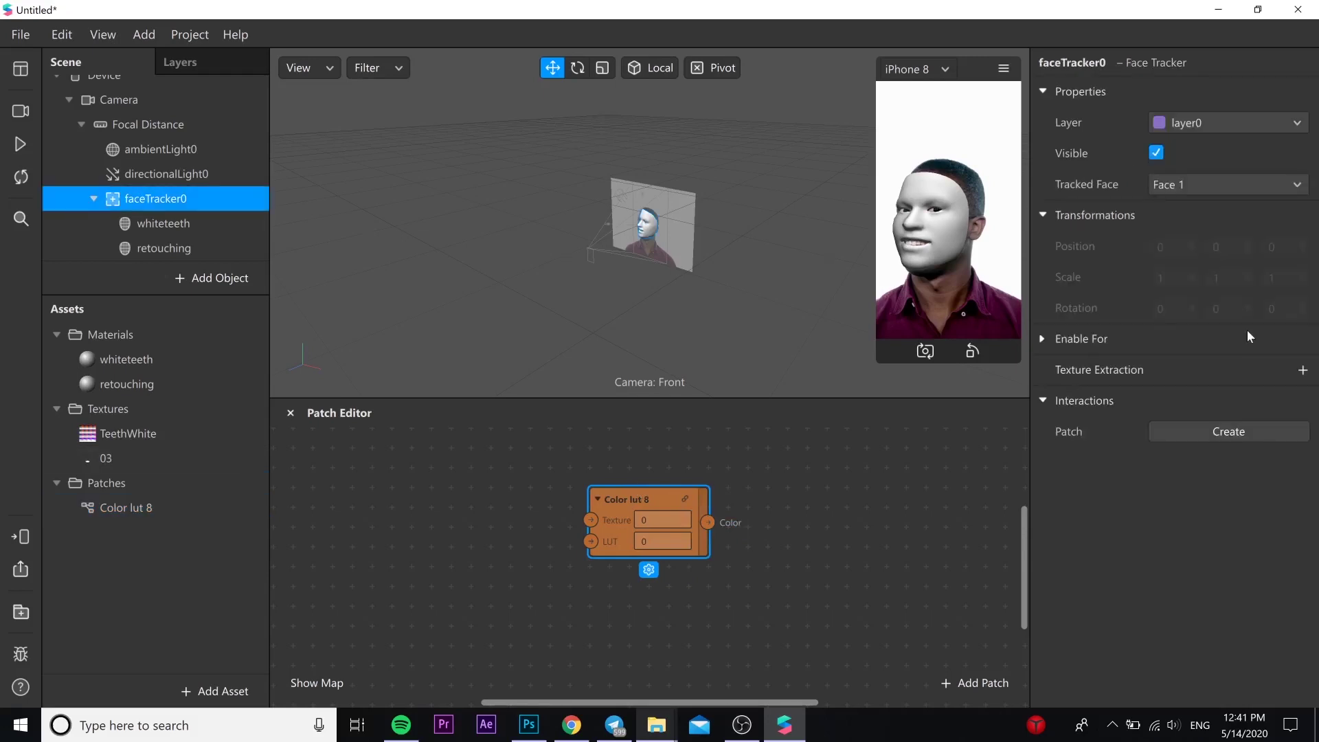
click(1302, 369)
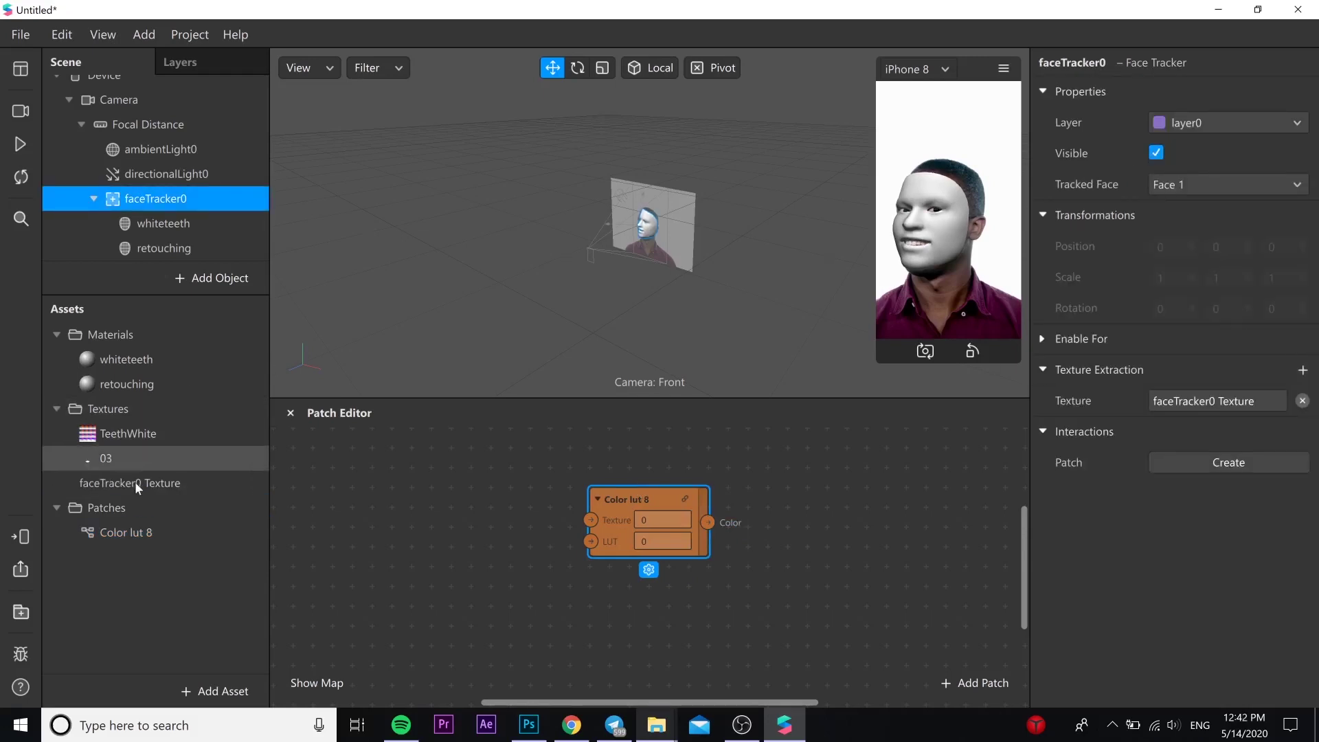
mouse_move(136, 482)
mouse_down()
mouse_move(449, 494)
mouse_move(401, 457)
mouse_up()
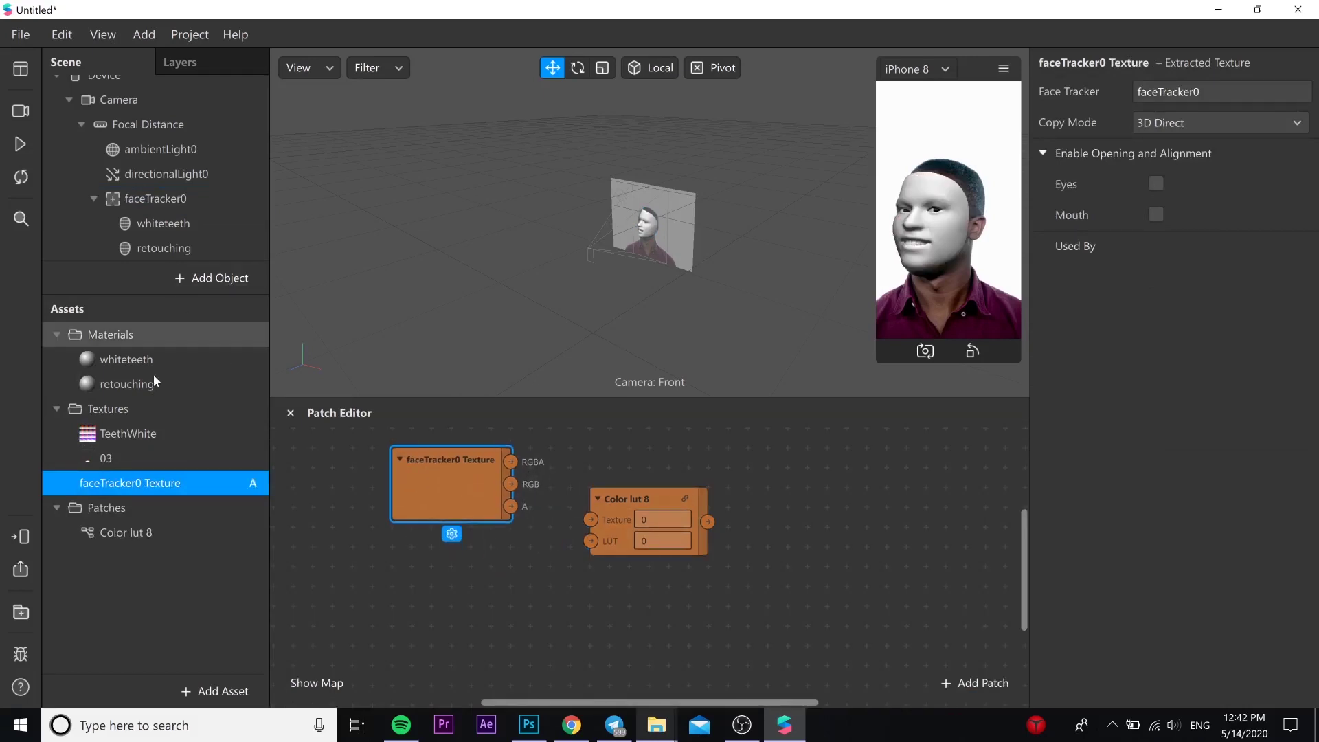
mouse_move(128, 433)
mouse_down()
mouse_move(355, 614)
mouse_move(601, 551)
mouse_move(592, 542)
mouse_up()
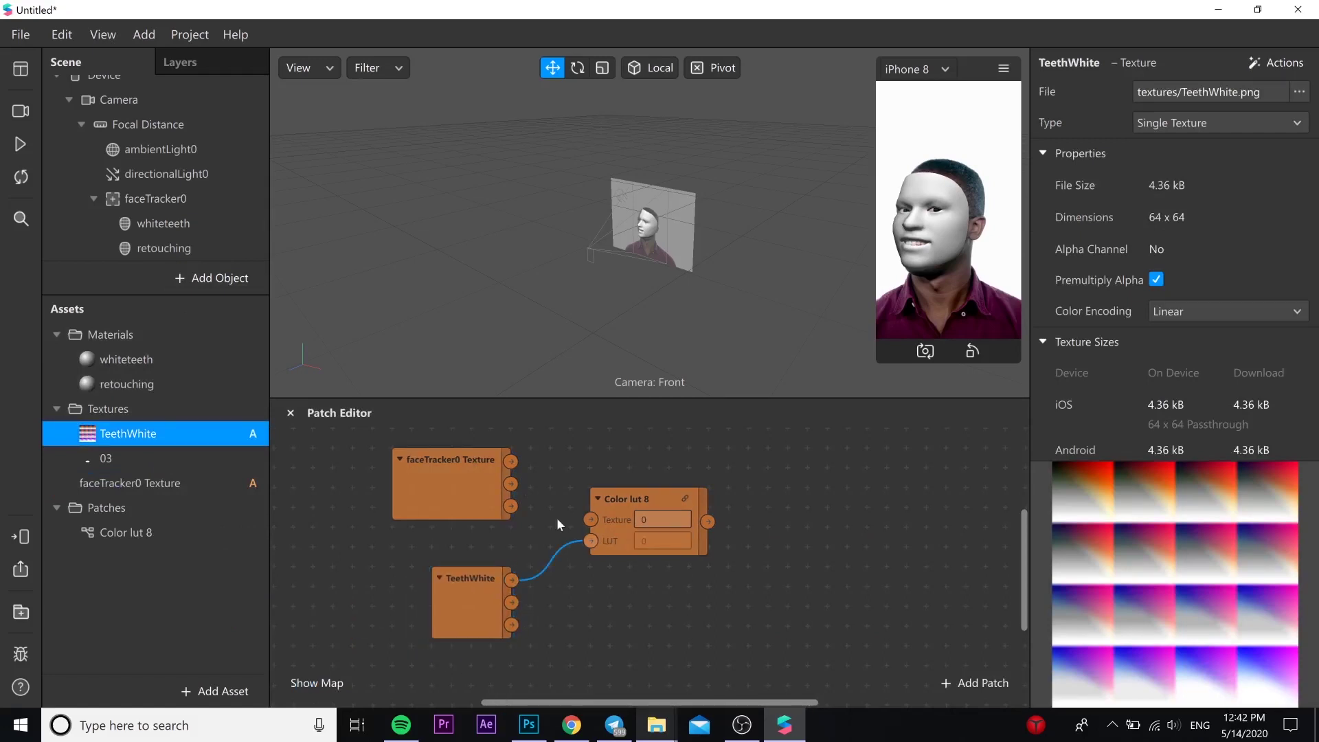
drag(507, 459, 590, 519)
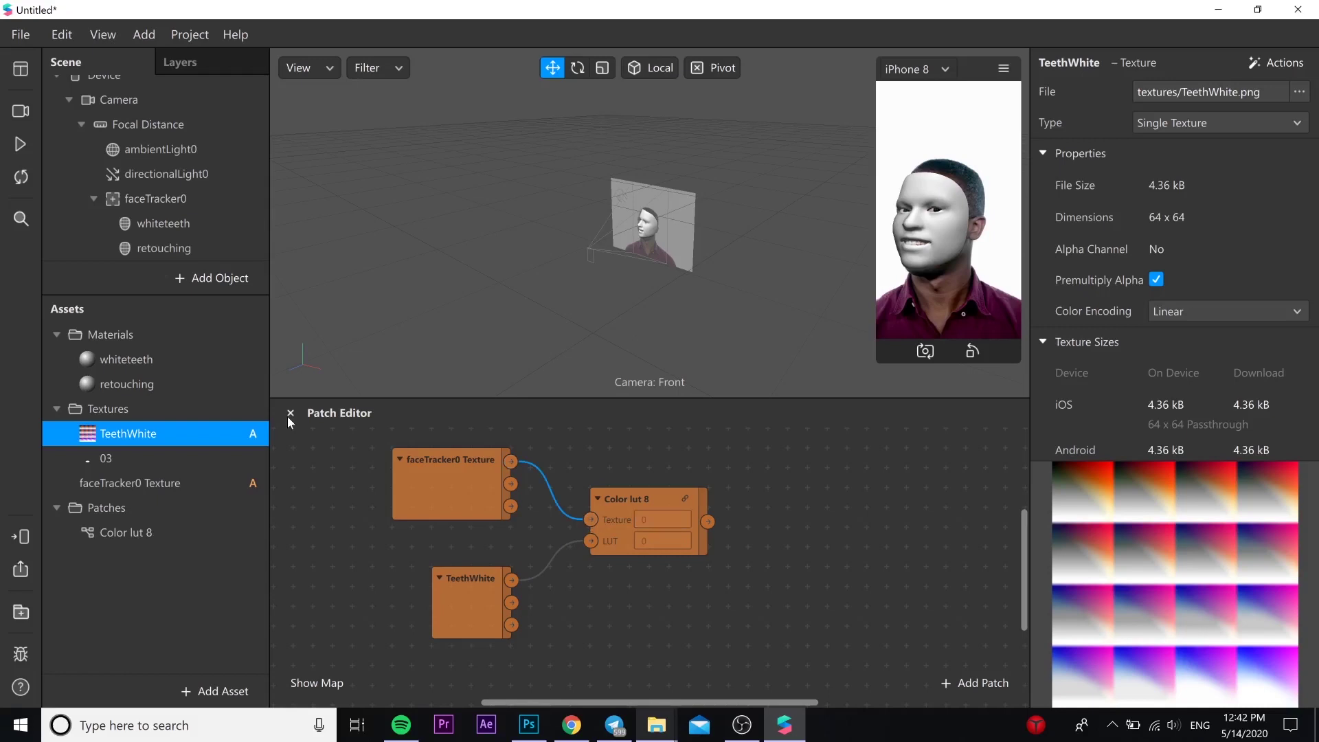
Step: Set whiteteeth's shader to Flat, use texture 03 as alpha, and lower opacity to 53%
click(165, 356)
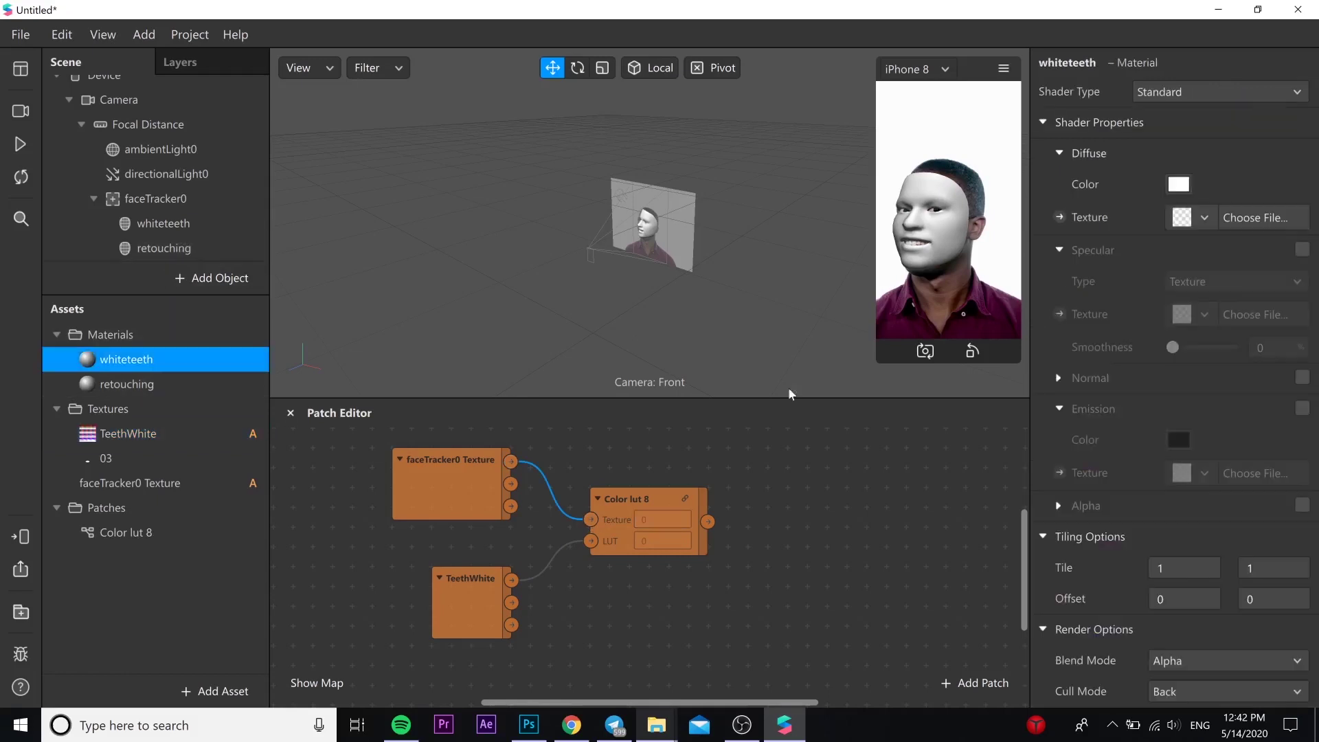
click(1226, 93)
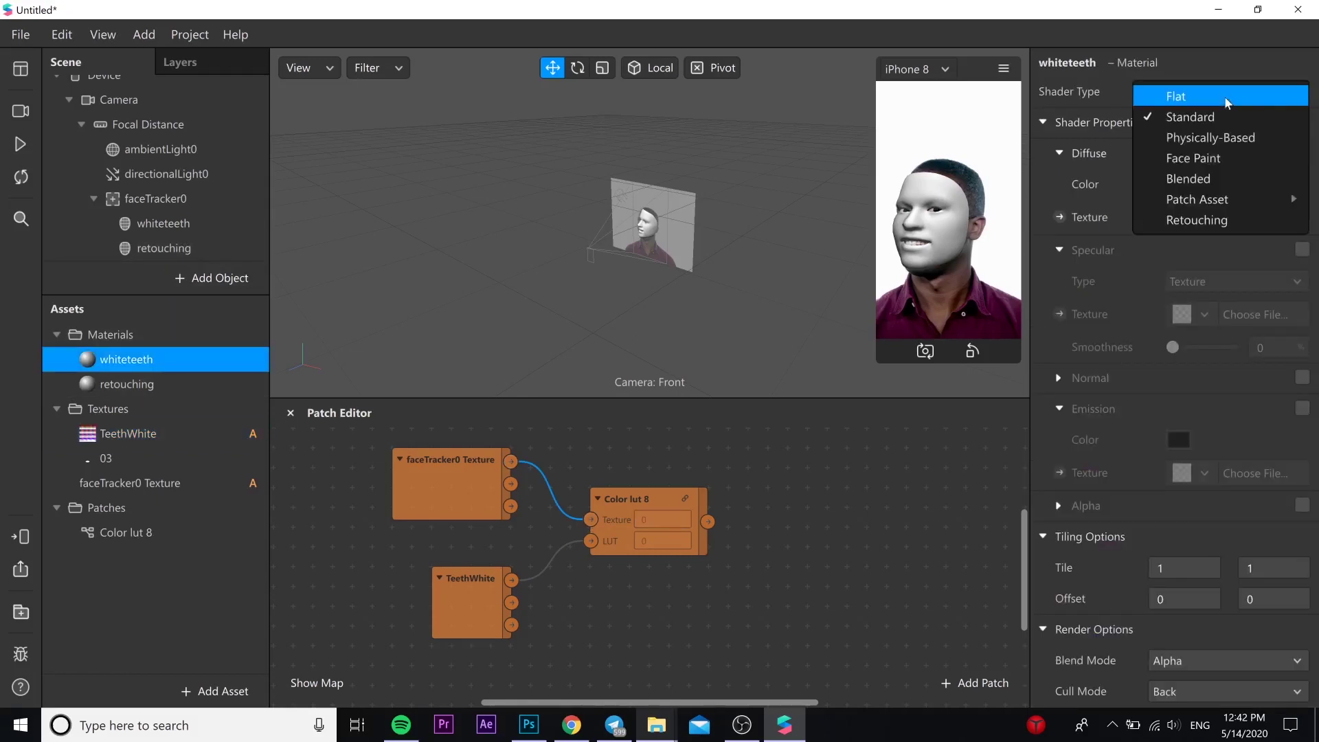
click(1223, 99)
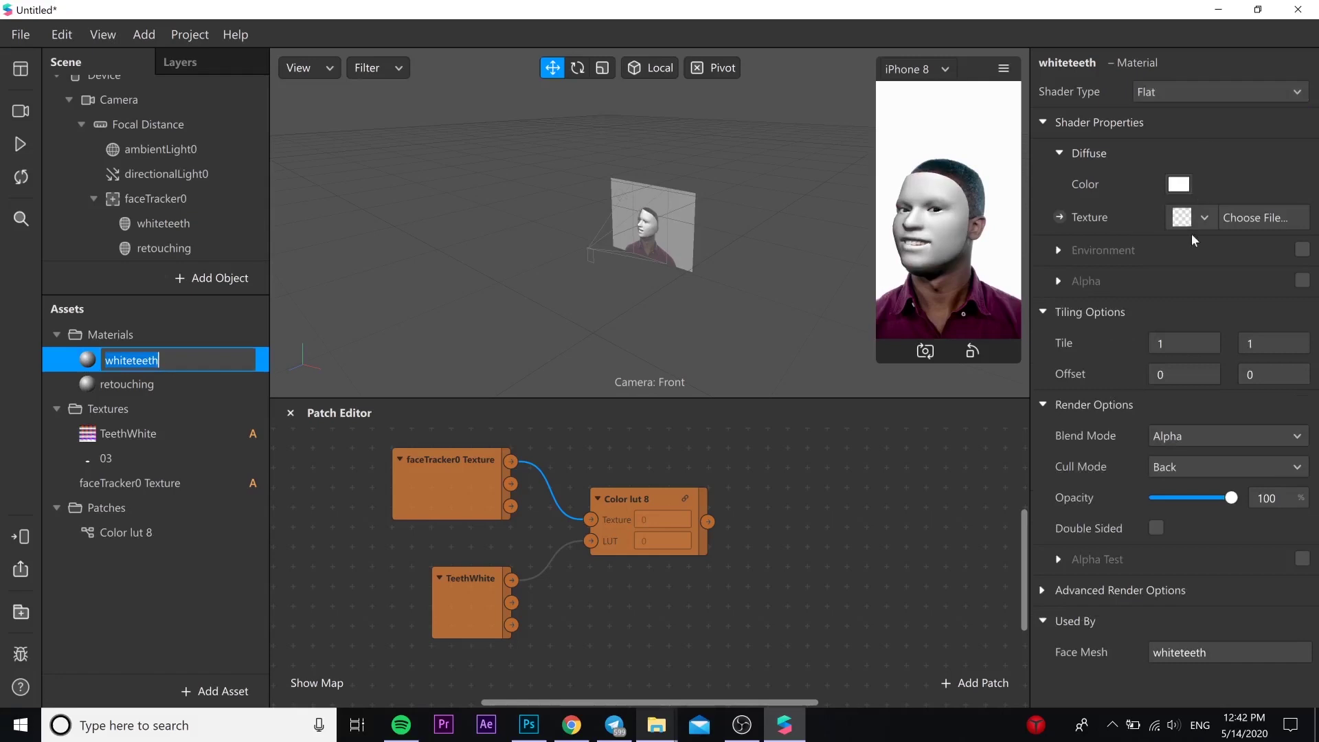
click(1301, 281)
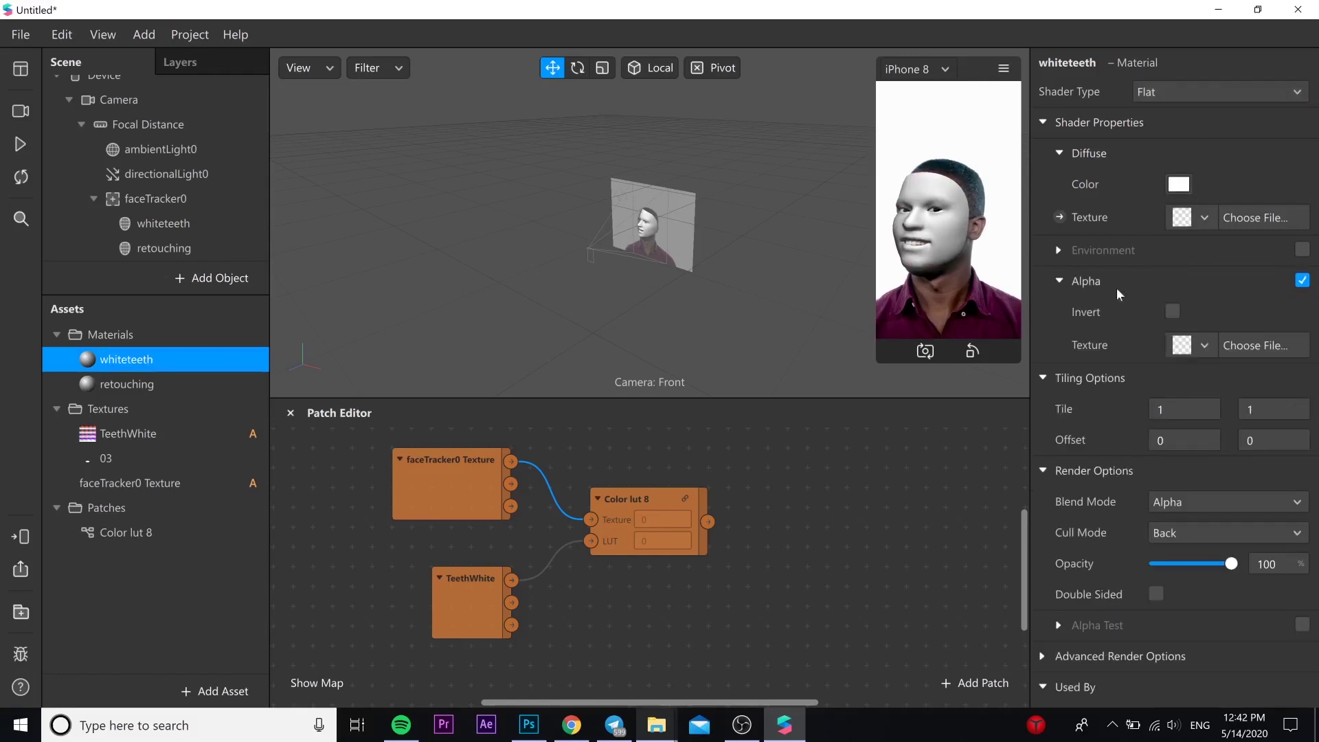
click(1204, 345)
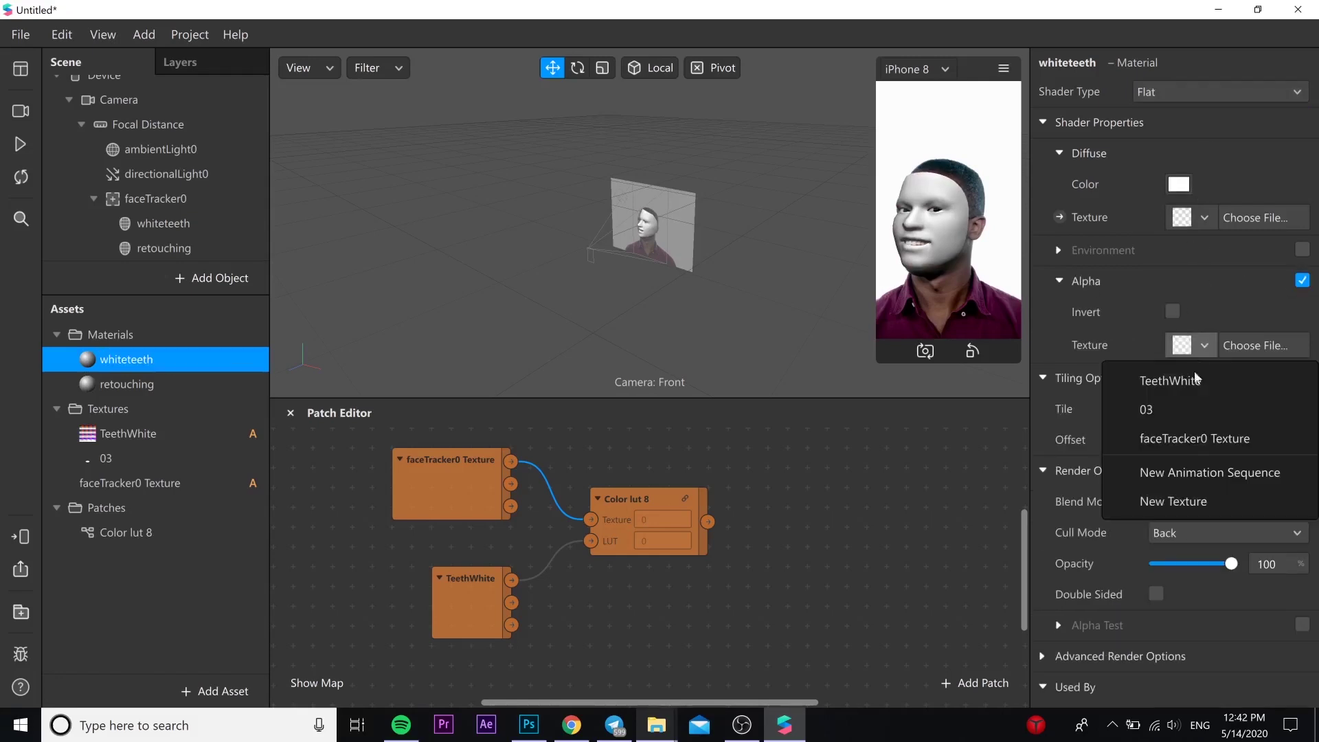
click(1184, 415)
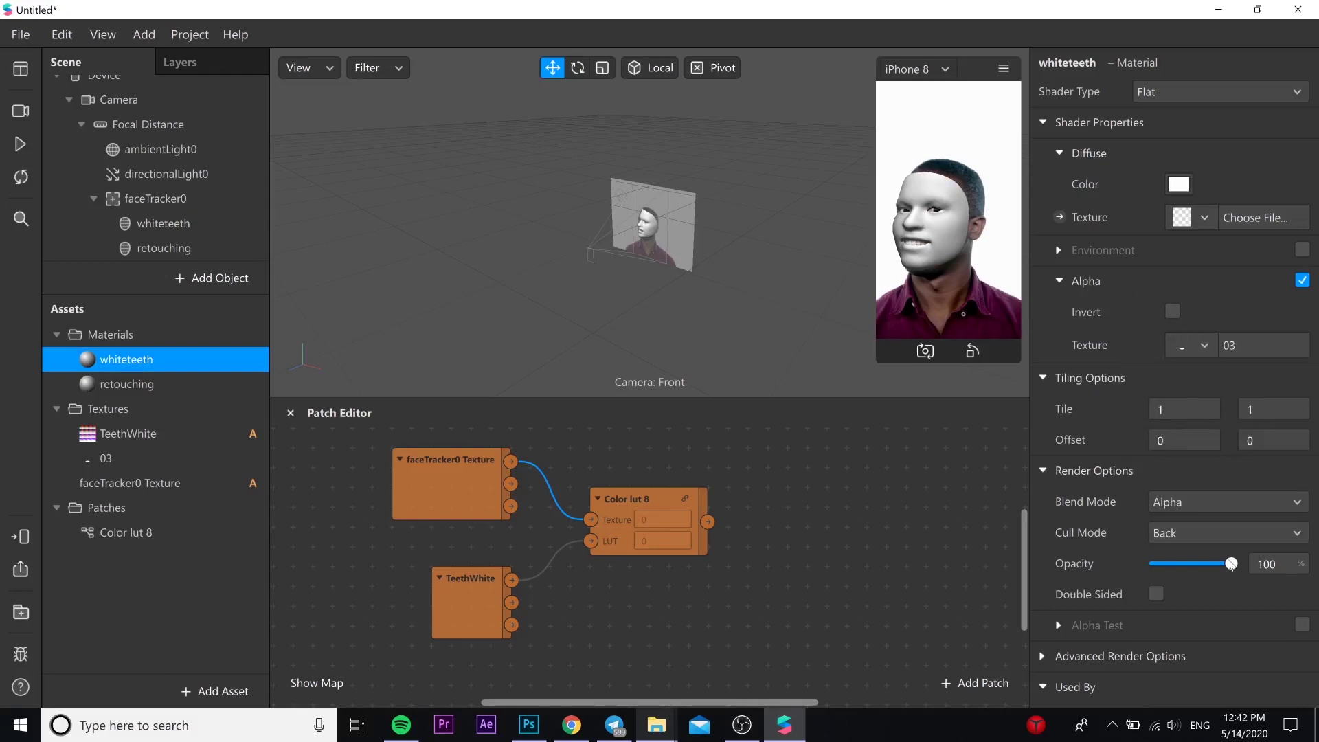
drag(1231, 564, 1196, 564)
Step: Switch the retouching material to the Retouching shader with skin smoothing at 23%
click(239, 386)
click(1247, 98)
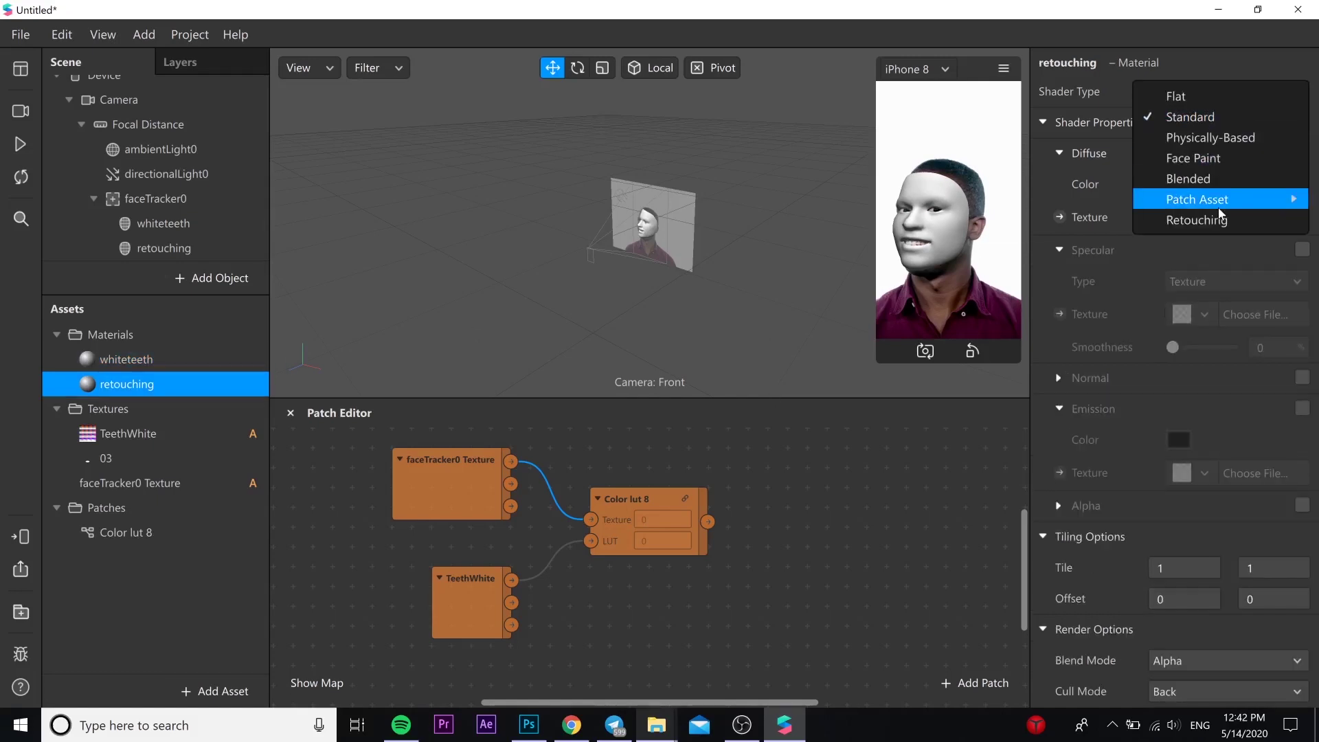
click(1217, 217)
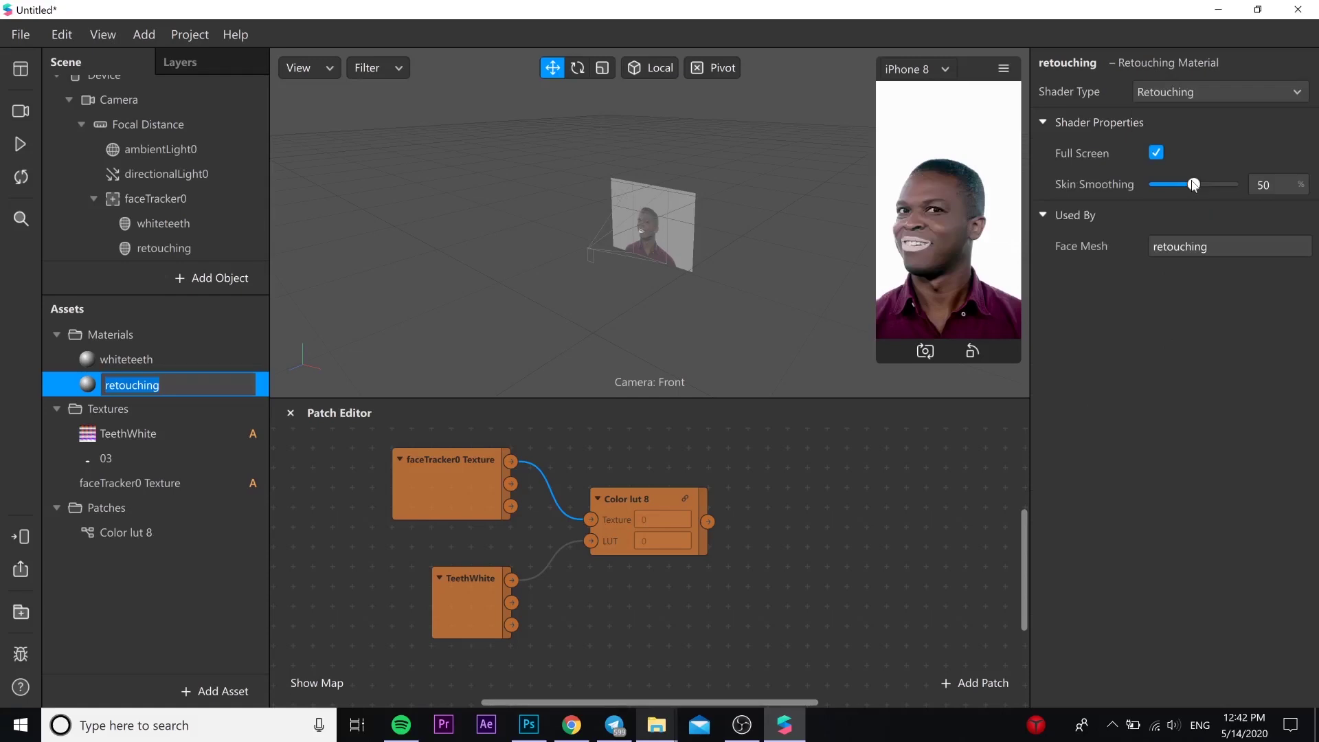
drag(1192, 185, 1174, 189)
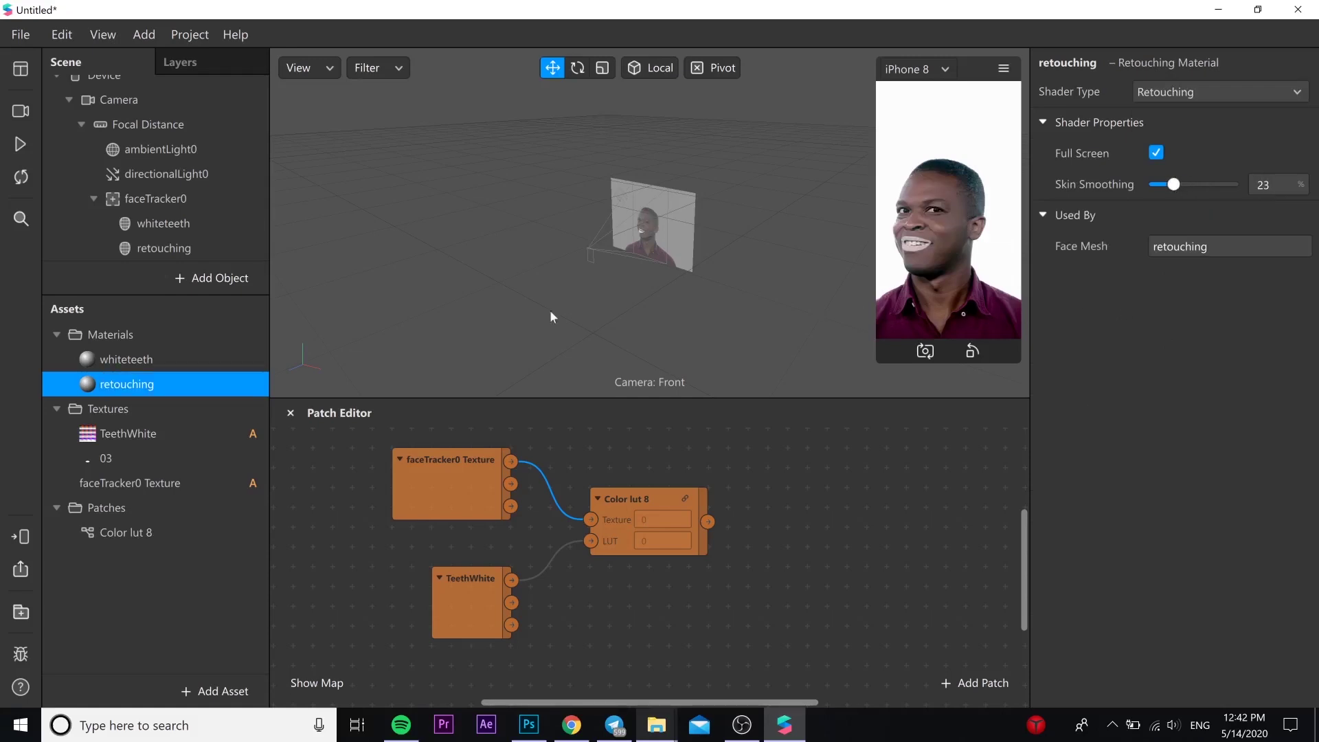
Step: Create a diffuse texture patch for whiteteeth and connect Color lut 8's output to it
click(180, 358)
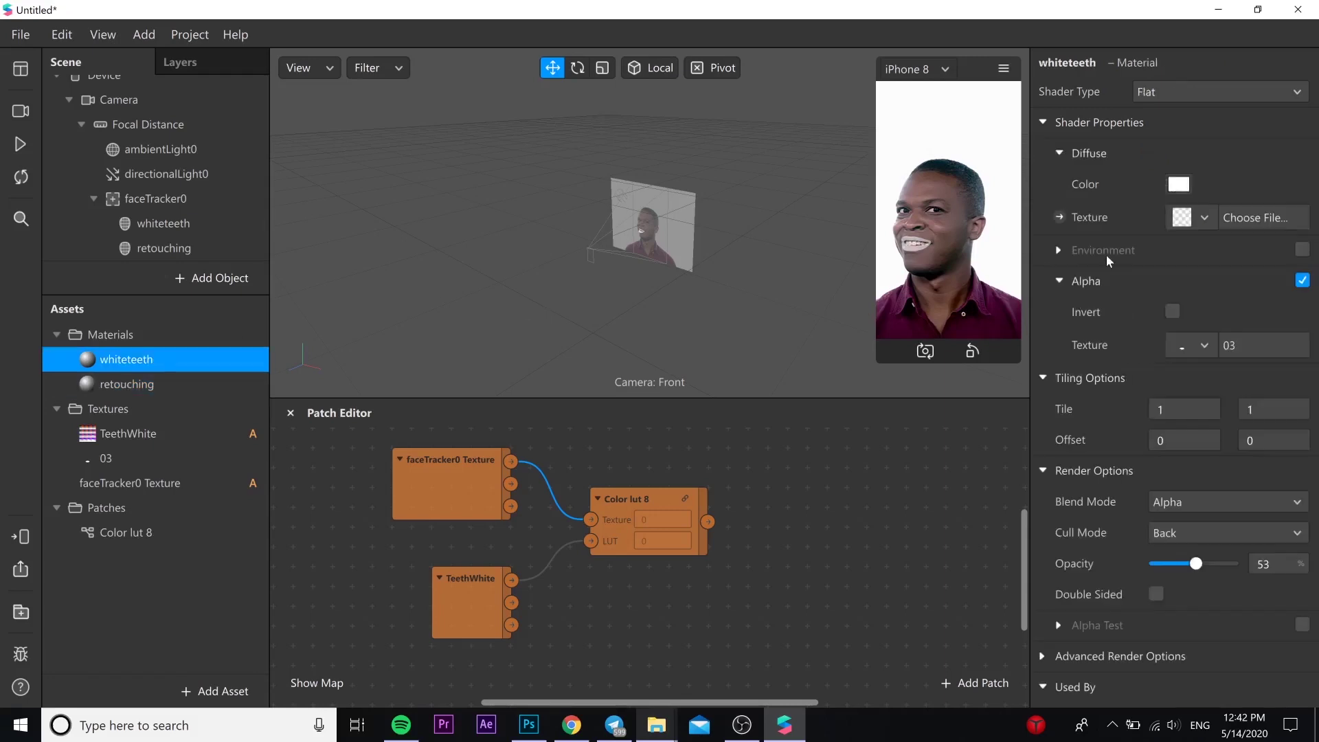
click(1060, 218)
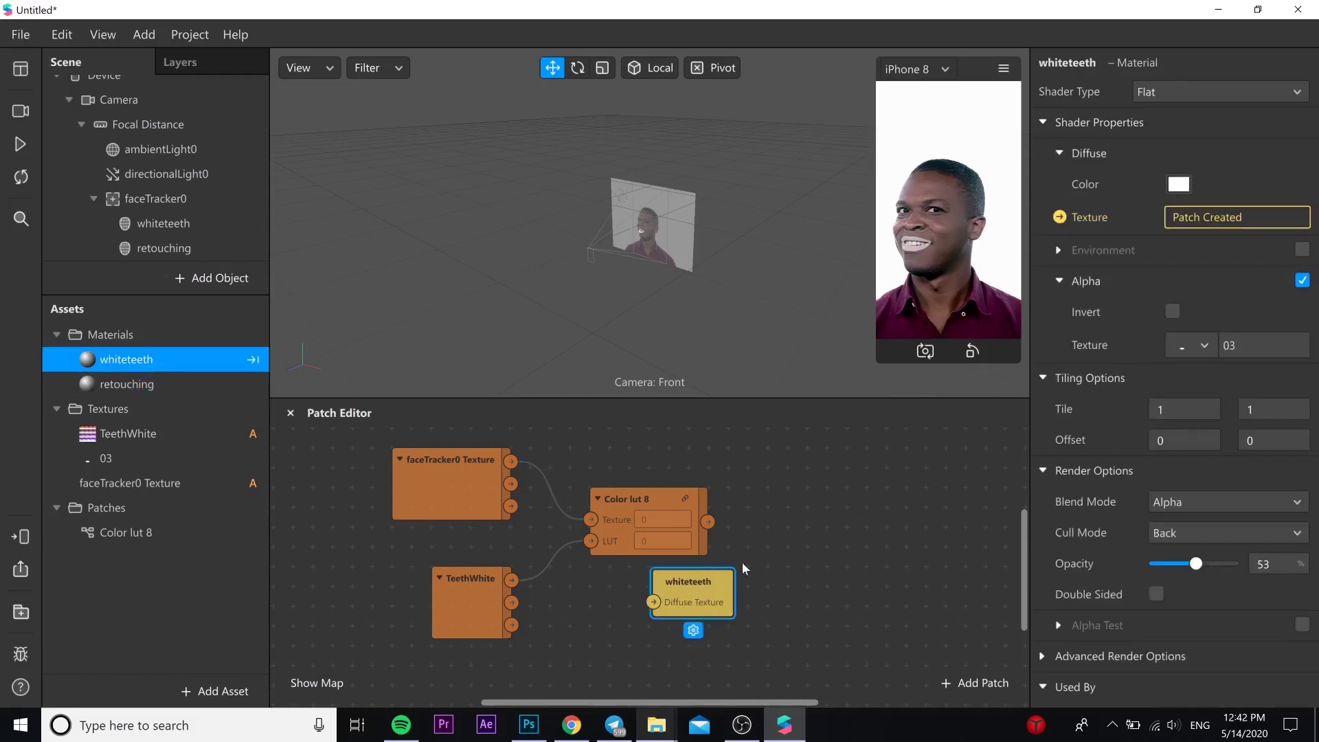
drag(707, 522, 769, 519)
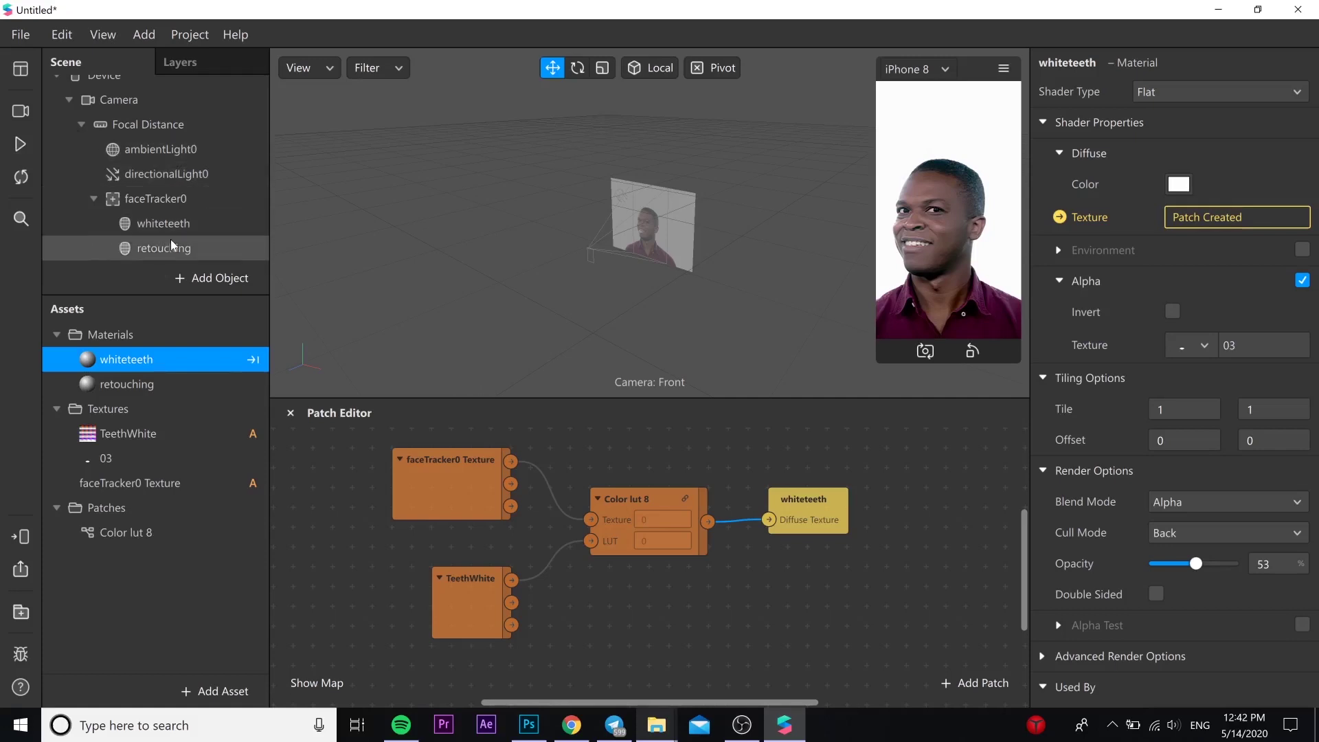
Step: Set whiteteeth back to the Flat shader with alpha enabled and texture 03 as the mask
click(1175, 92)
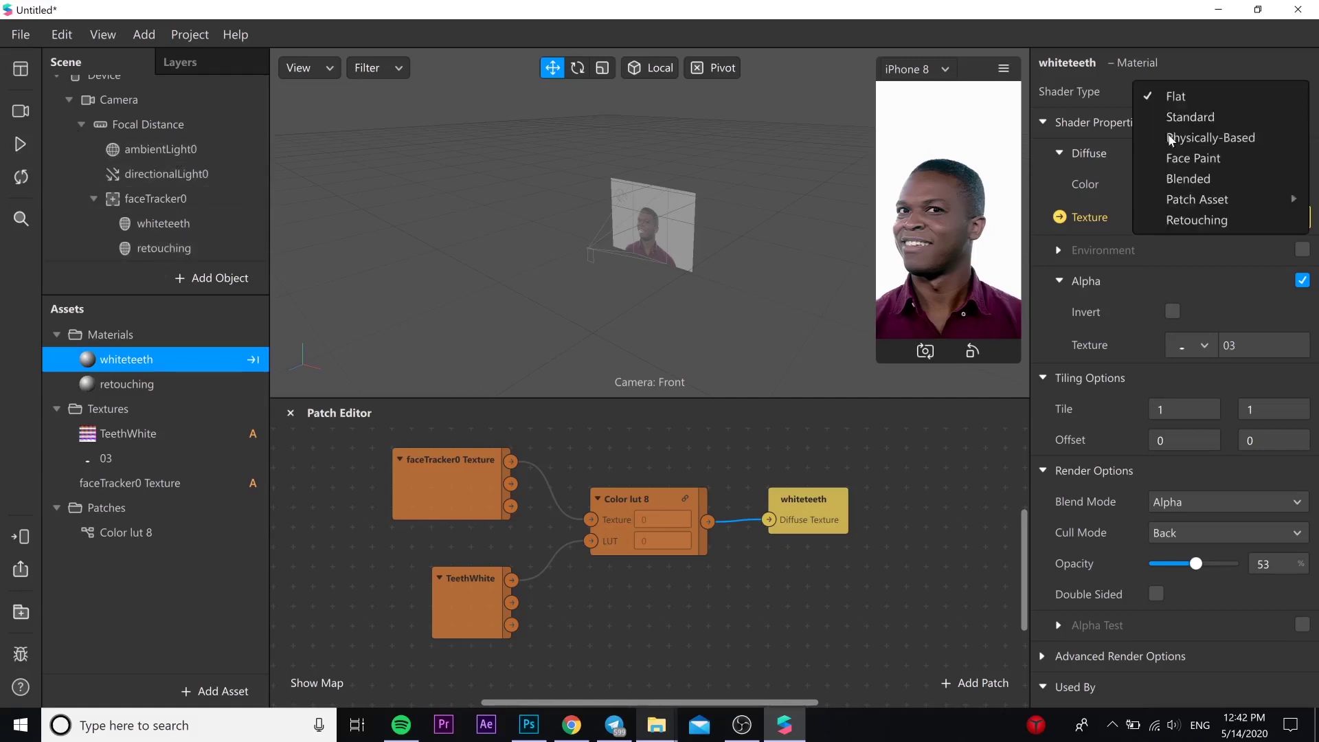
click(1177, 226)
click(1181, 93)
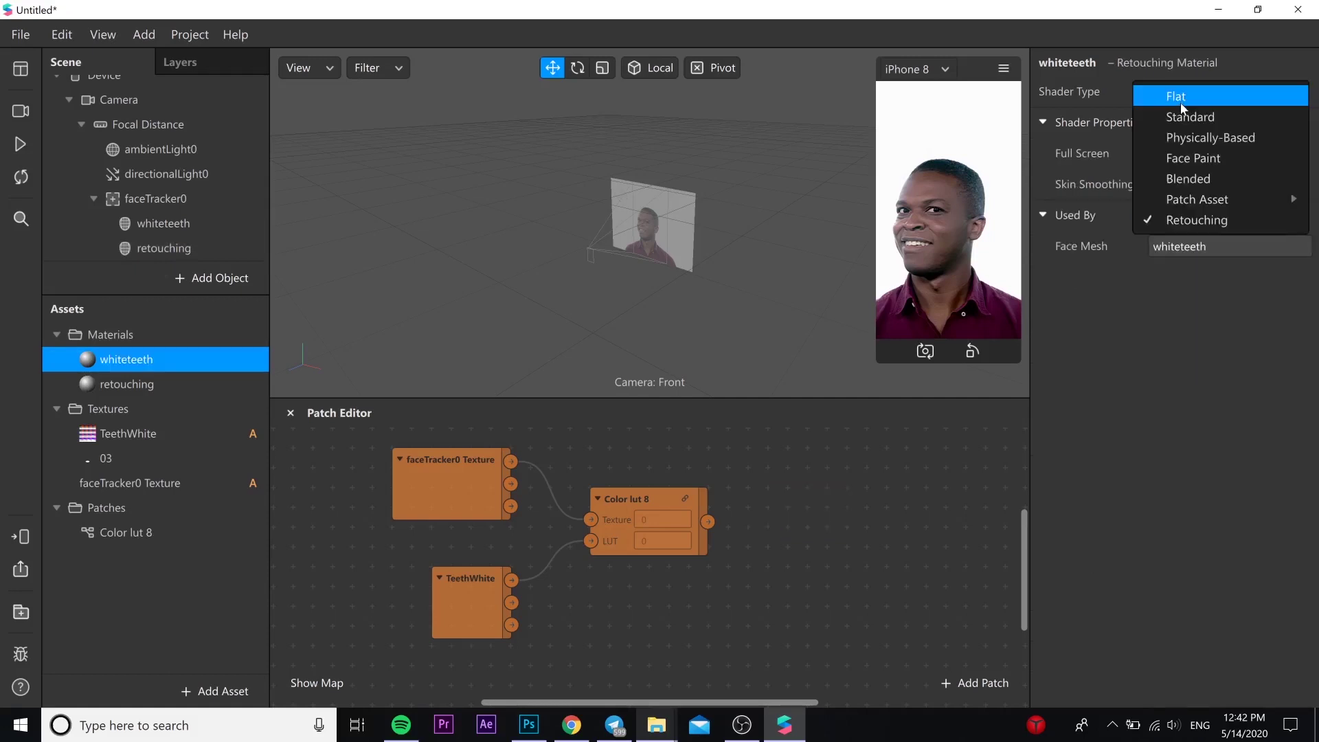
click(1182, 103)
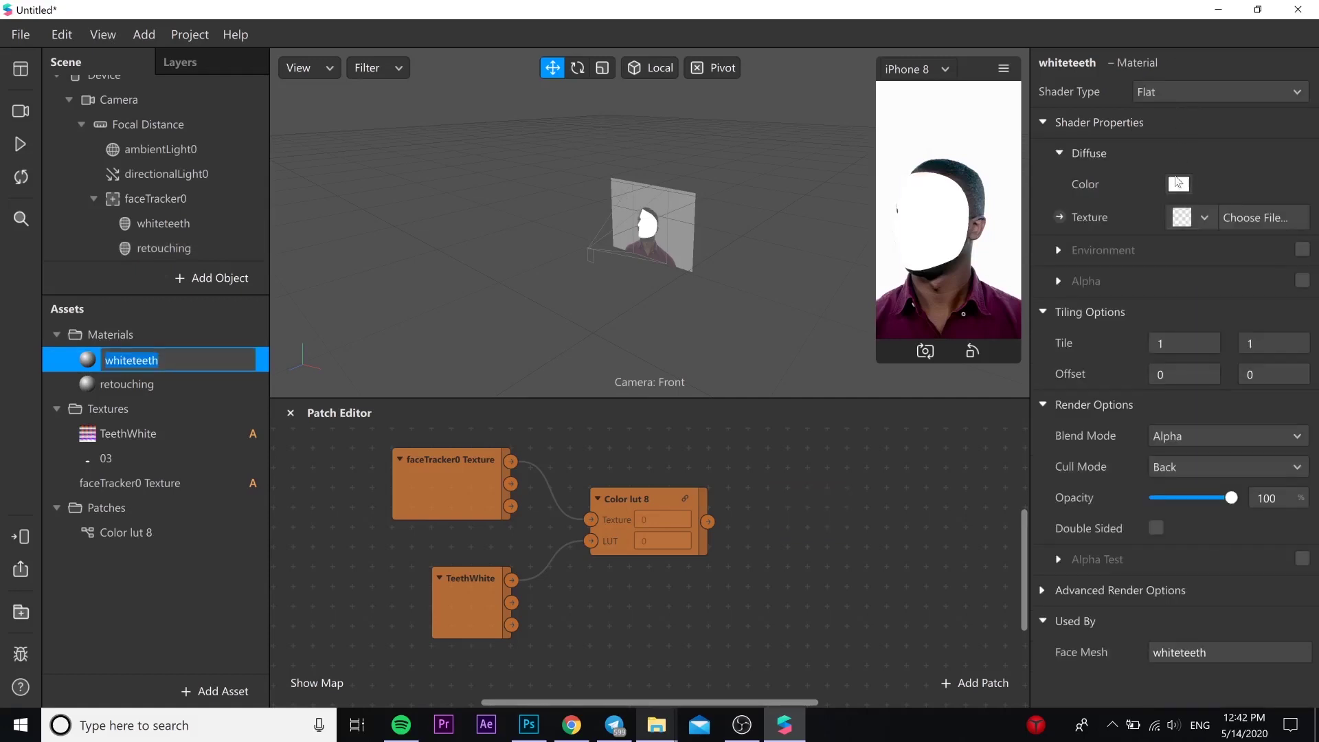
click(1304, 281)
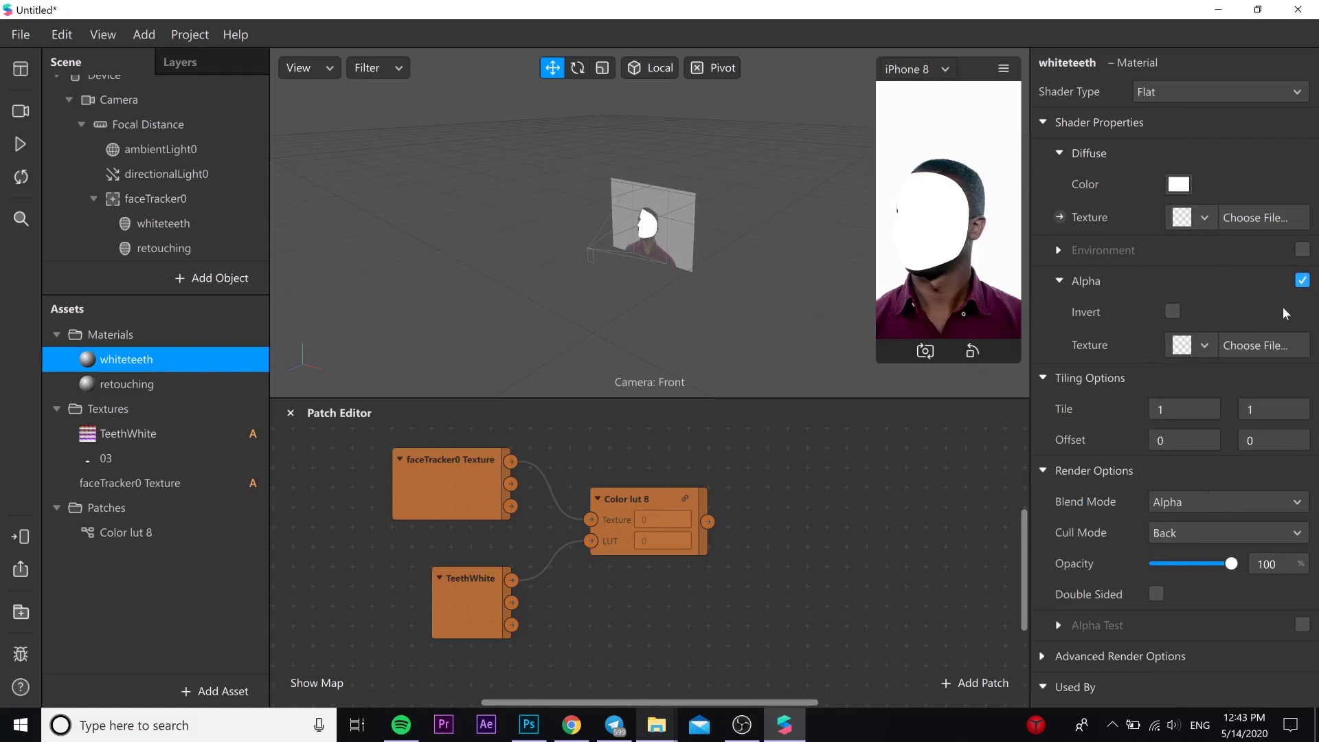
click(1195, 346)
click(1202, 411)
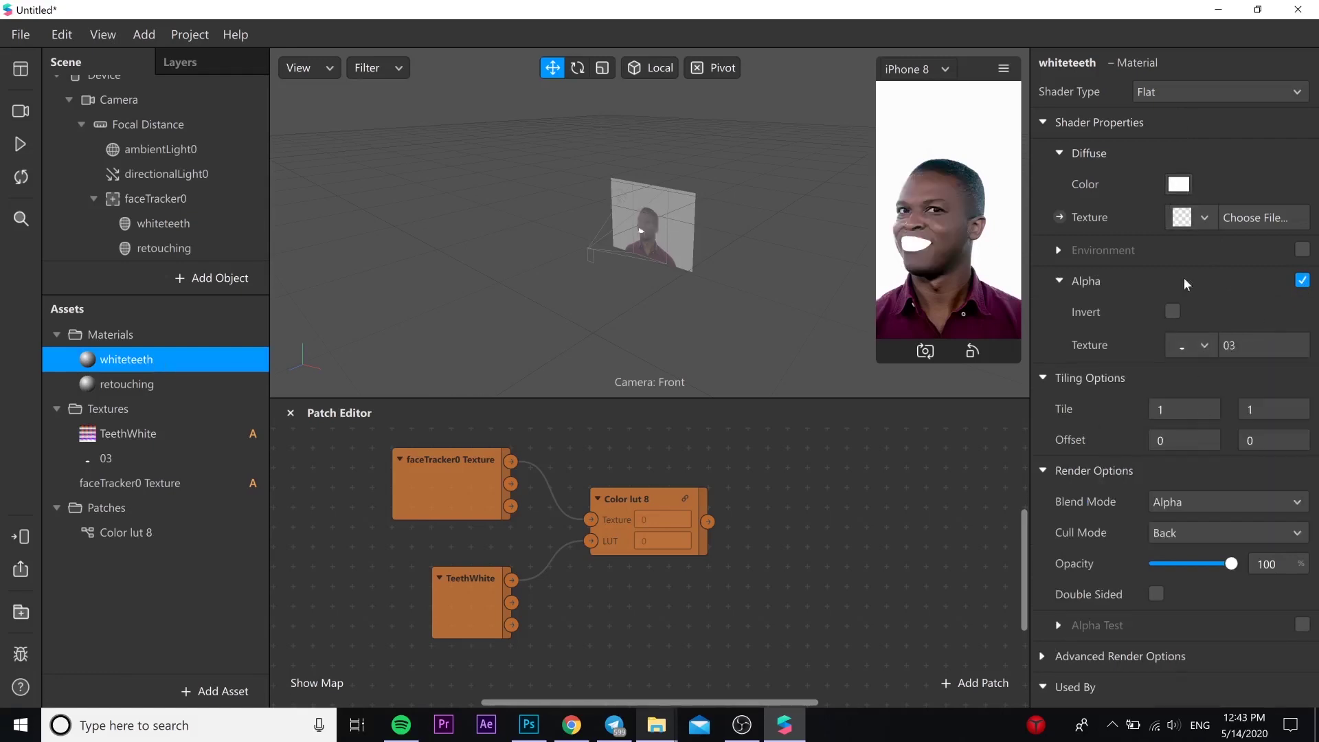
Step: Recreate the whiteteeth Diffuse Texture patch beside Color lut 8 and connect Color lut 8's output to it
click(1059, 217)
drag(693, 600, 789, 512)
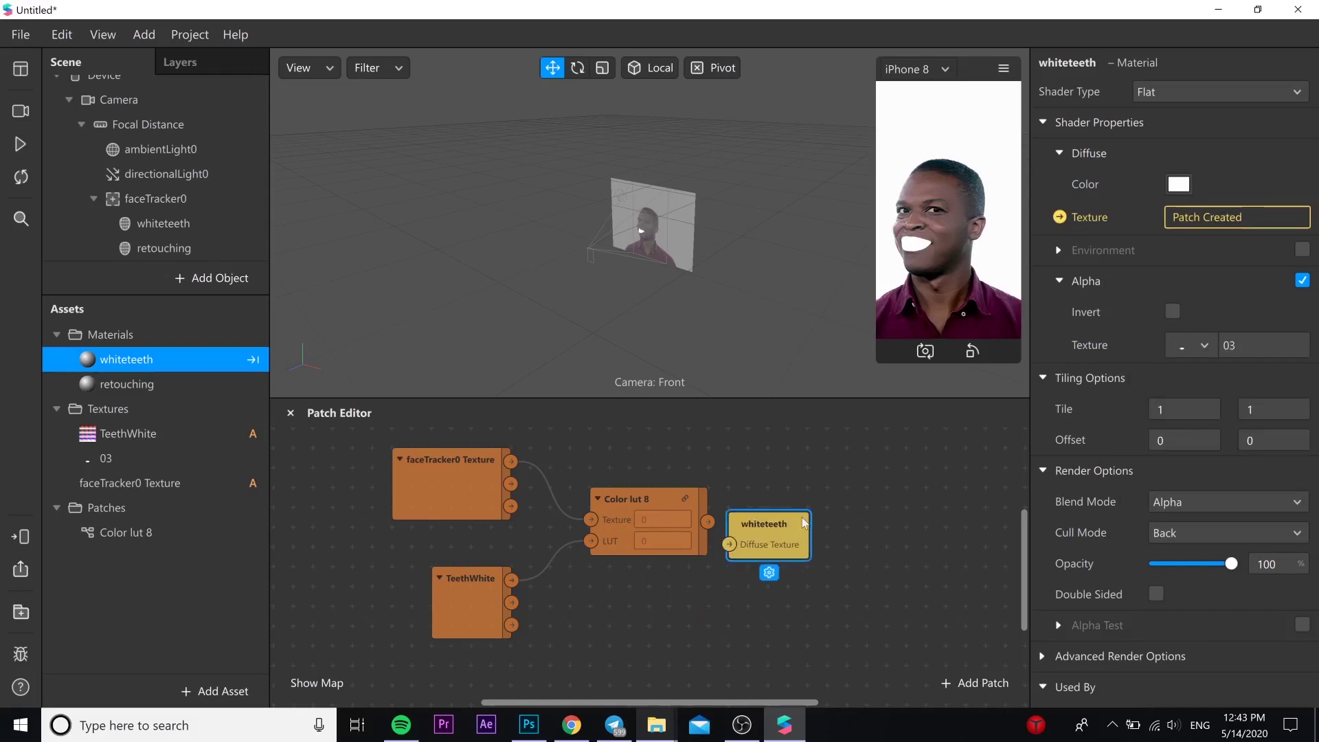
drag(708, 520, 748, 520)
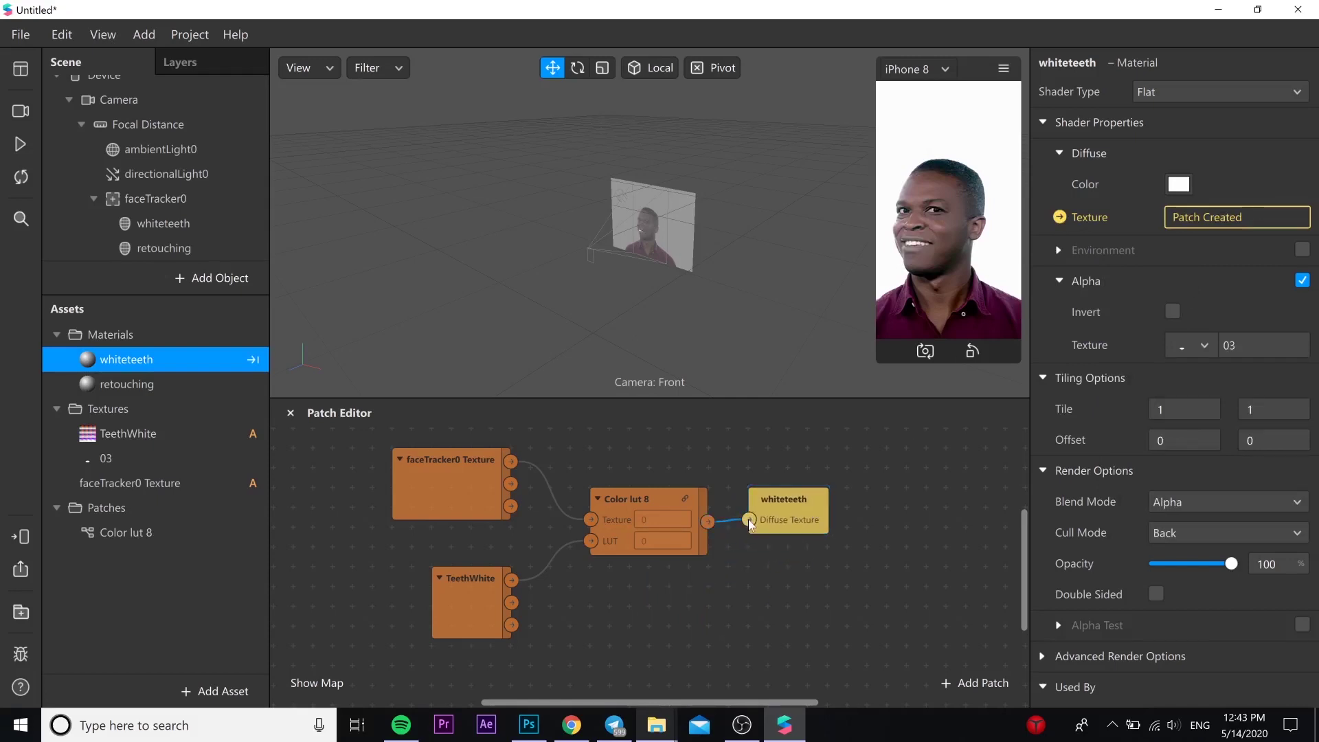
Step: Play the filter preview and drag the simulator panel's edge to enlarge the phone view
click(21, 144)
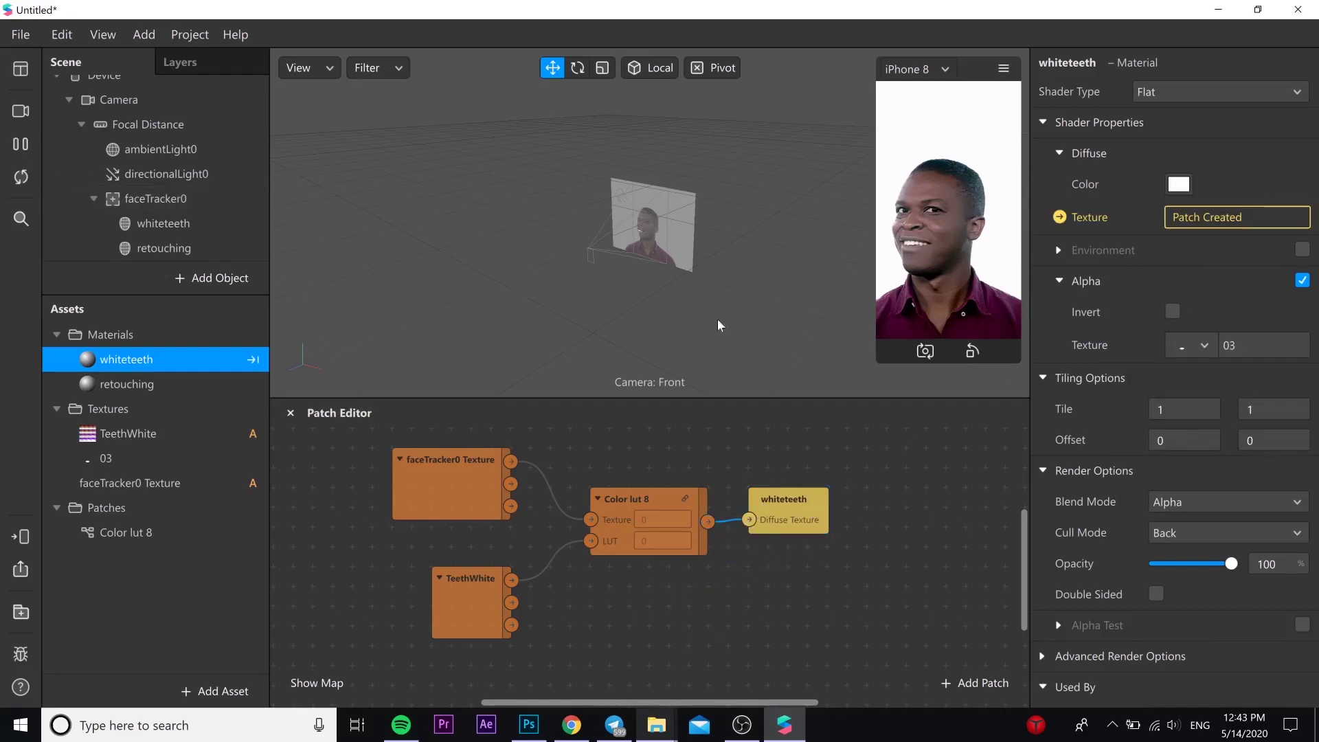
drag(875, 373, 700, 619)
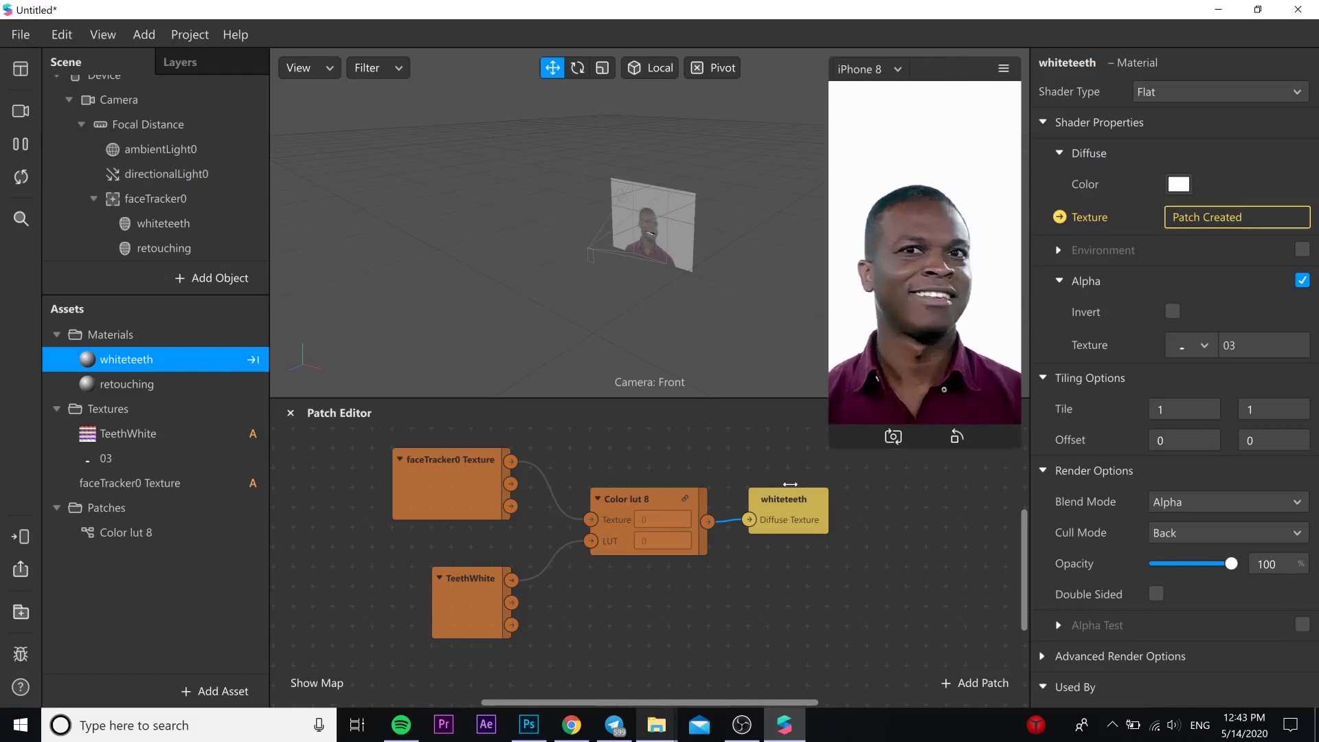